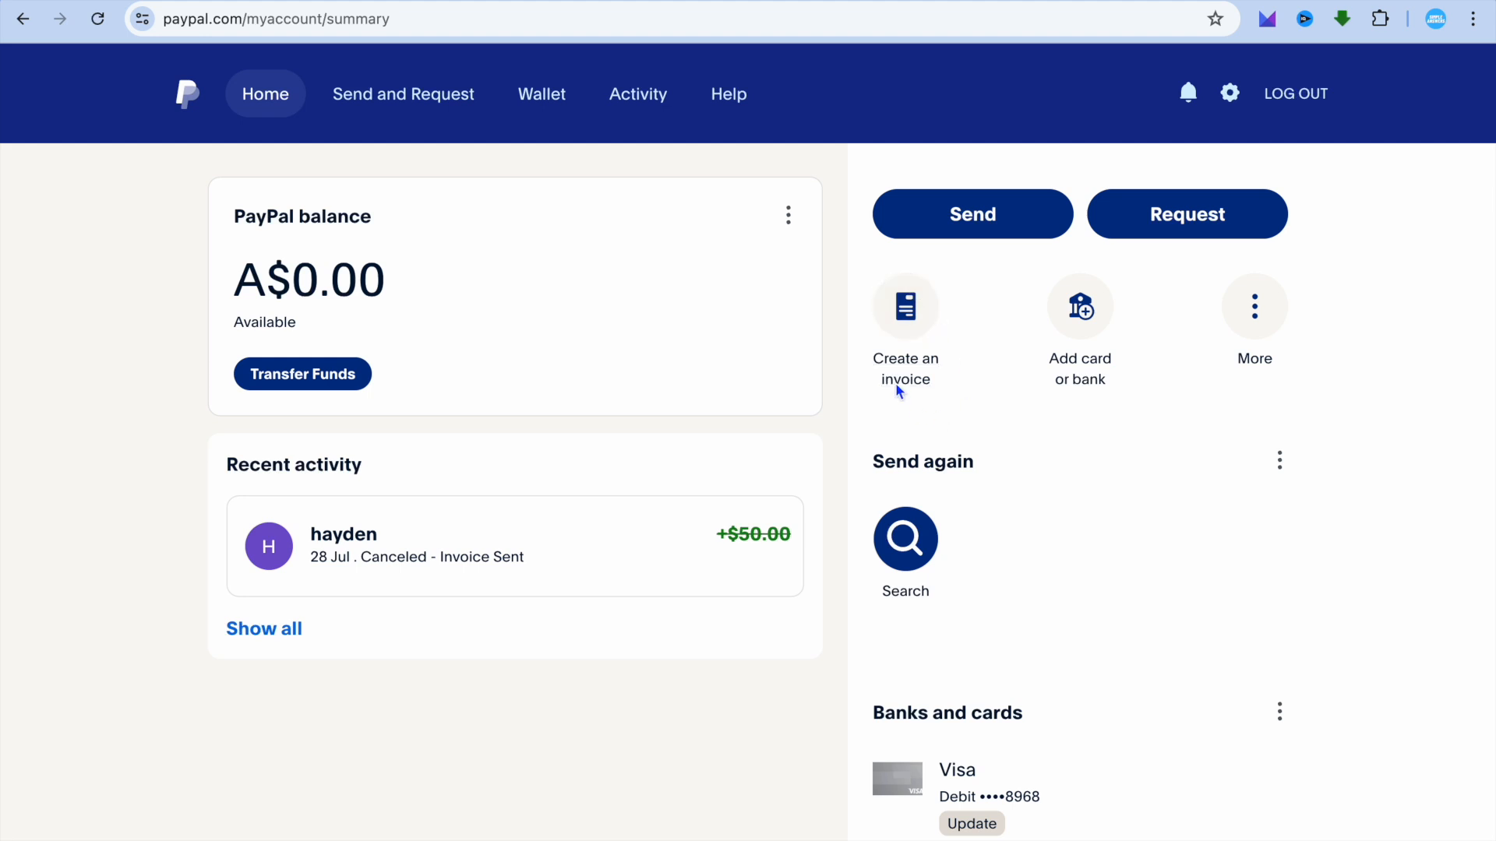
- Start a new invoice and bill it to the first saved customer in the list
left_click(910, 338)
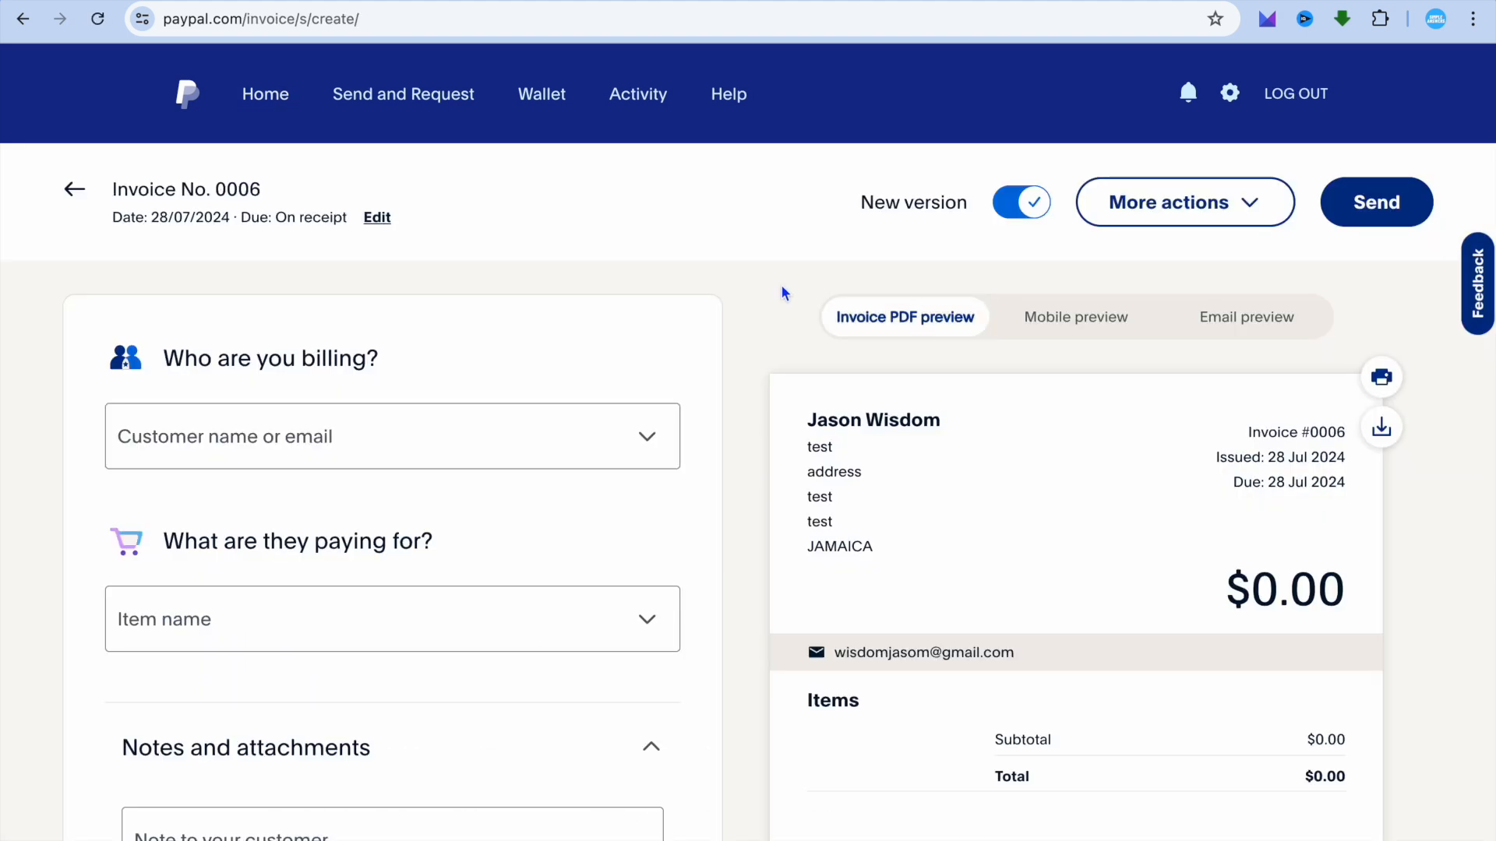
scroll(624, 312, "down", 1)
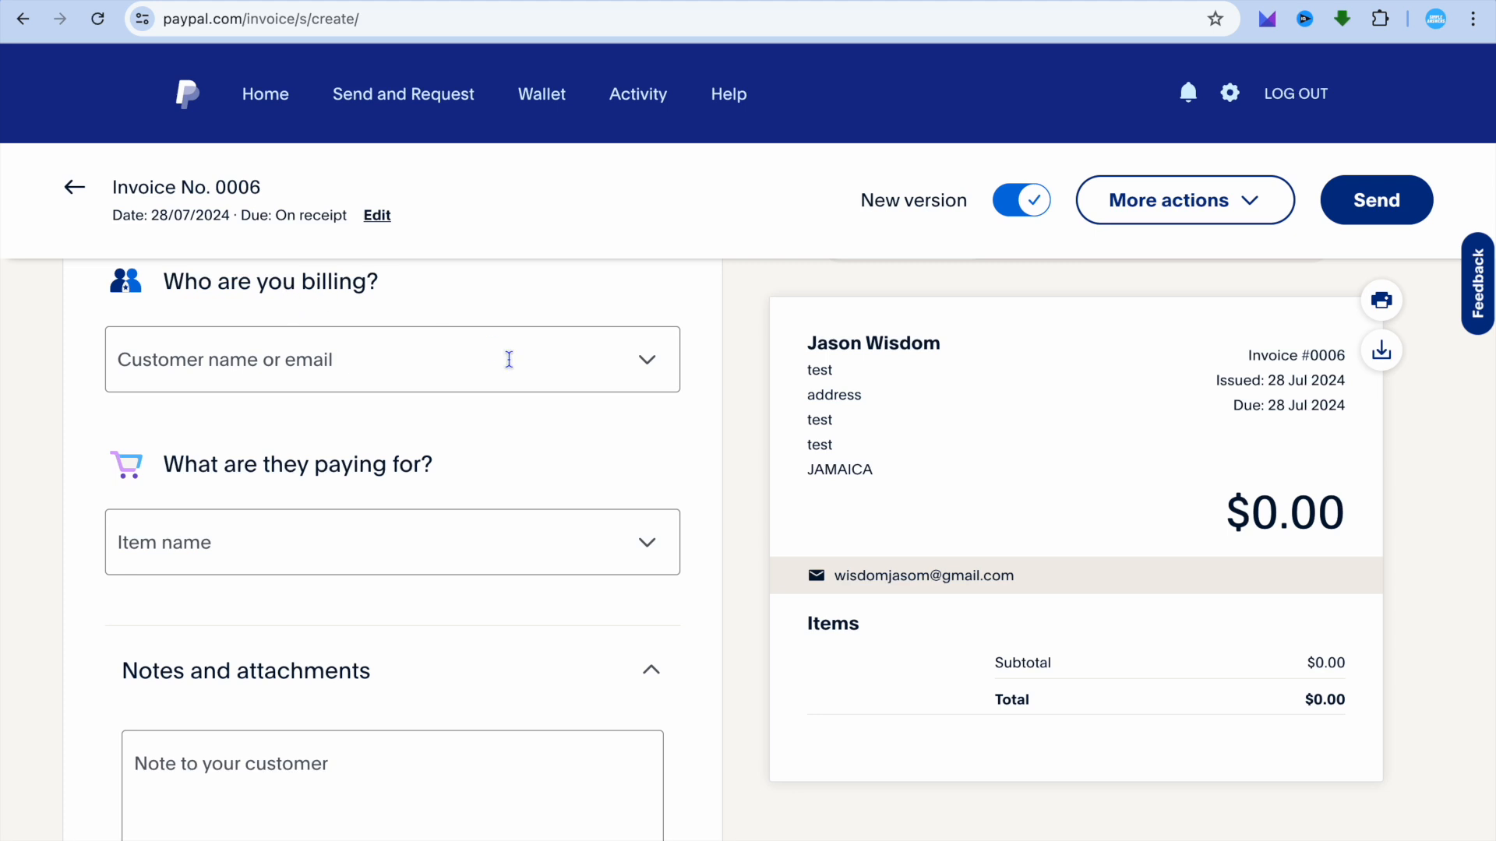
left_click(655, 366)
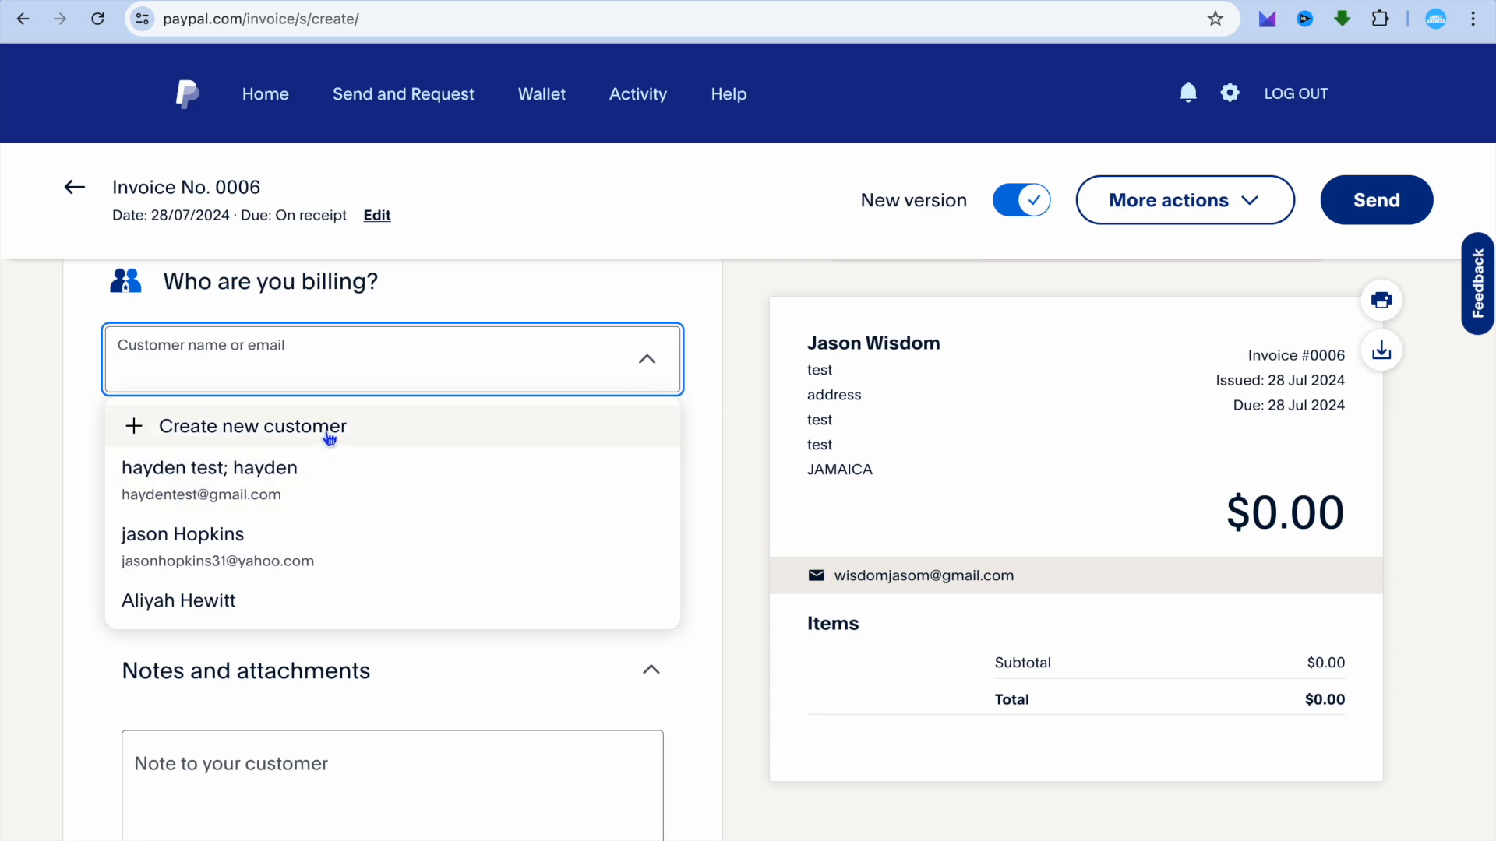
left_click(329, 438)
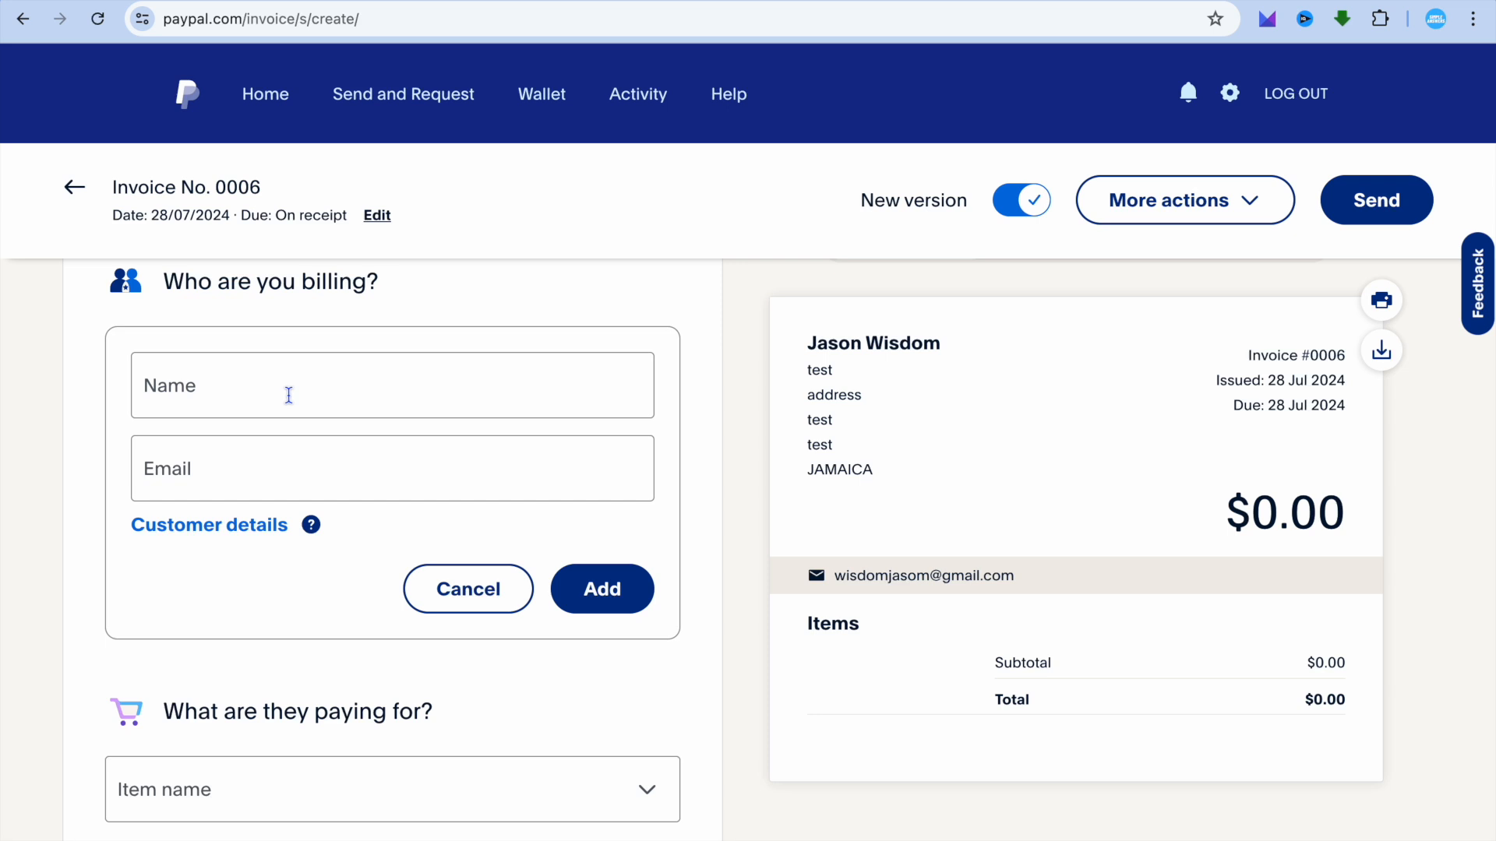
left_click(444, 592)
left_click(546, 364)
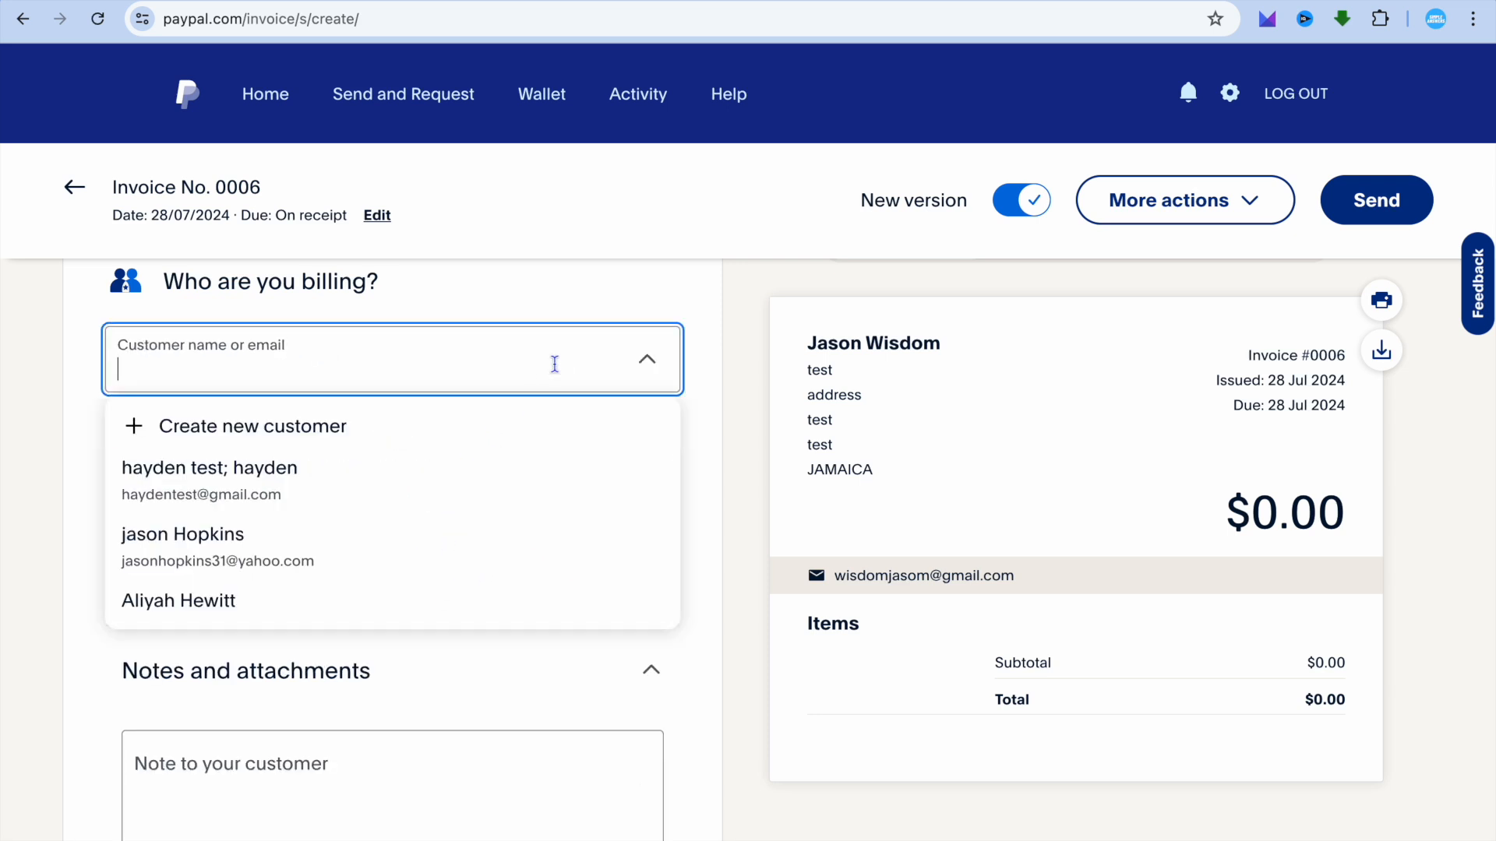
left_click(360, 497)
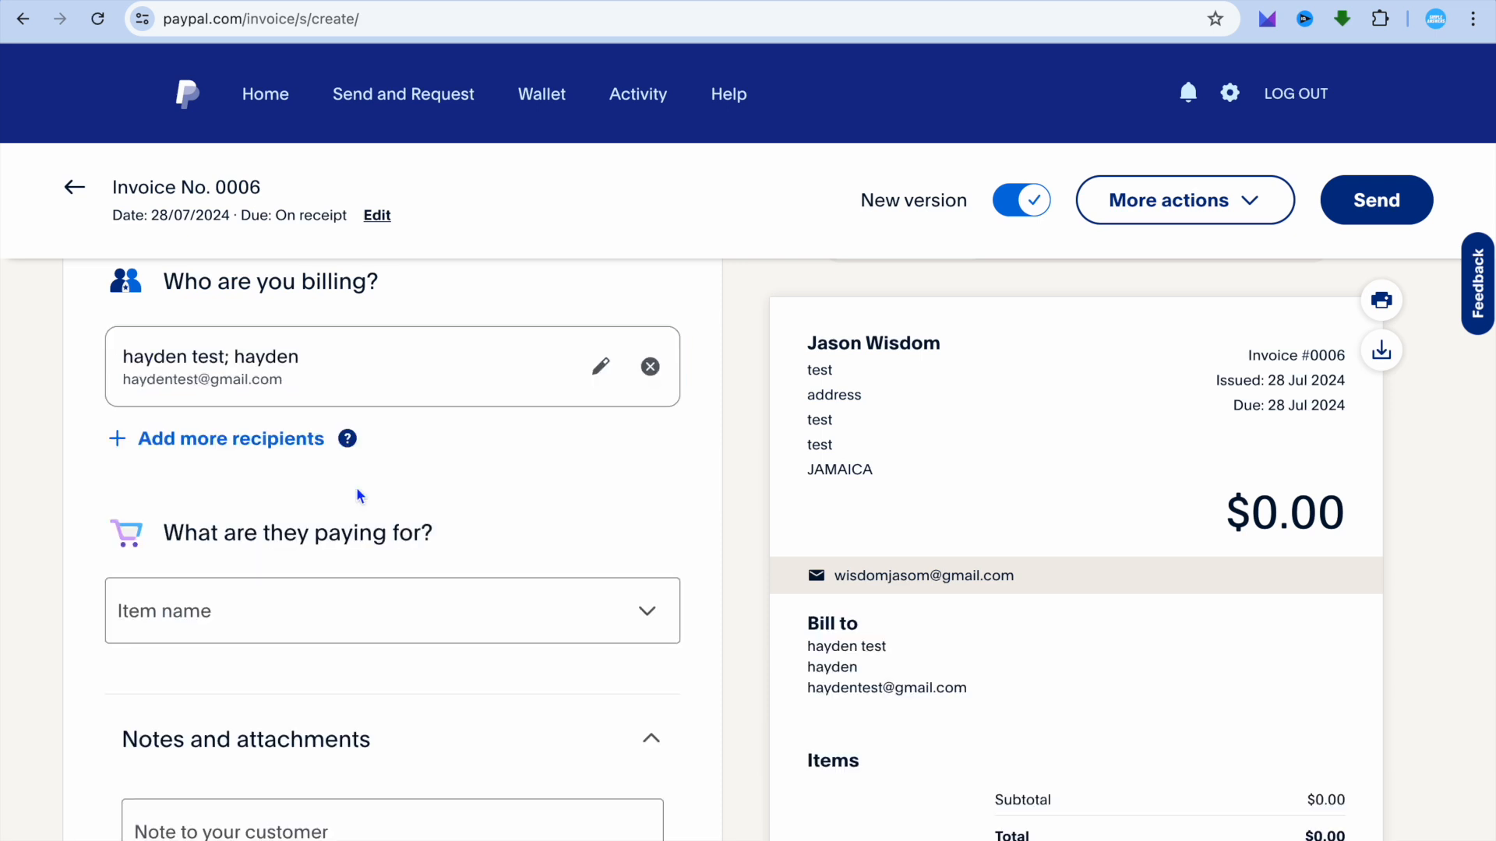
- Look at the option for sending the invoice to additional recipients
scroll(361, 496, "down", 1)
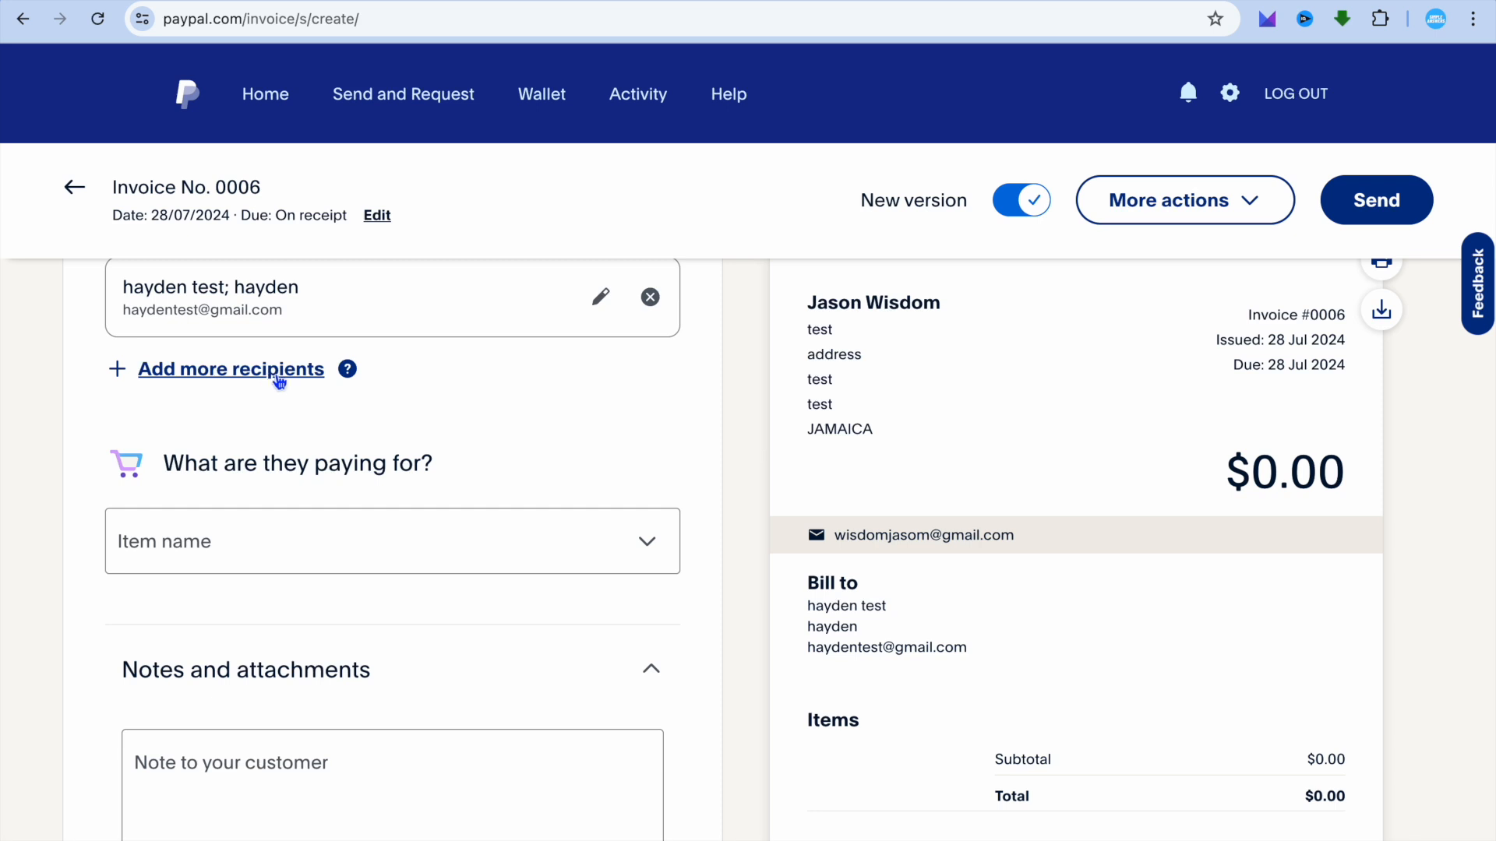
left_click(293, 377)
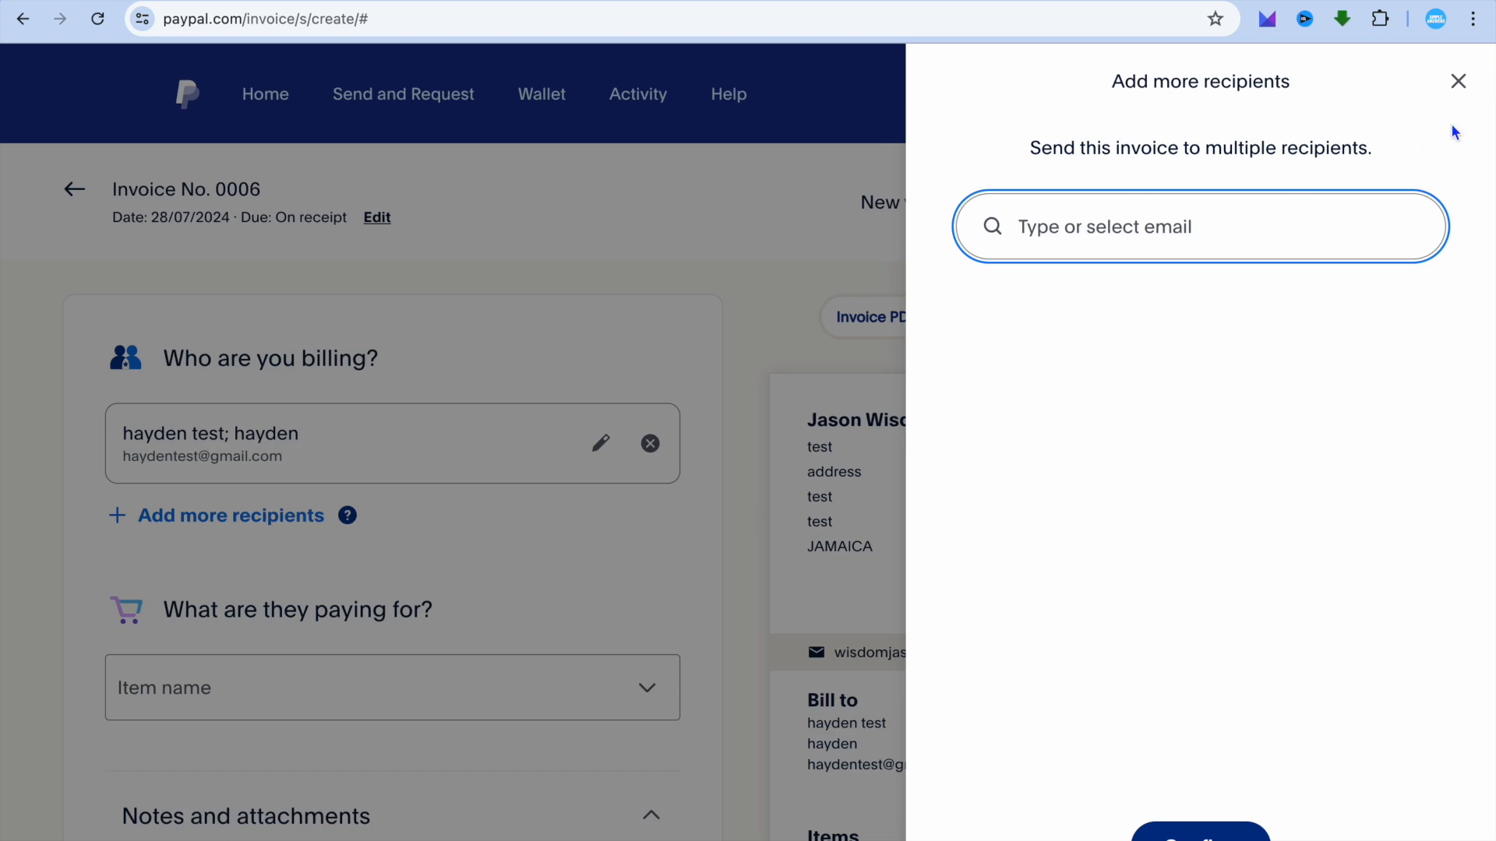
left_click(1458, 81)
- Start a new service item for the invoice and set its rate to $100
scroll(670, 549, "down", 2)
scroll(670, 550, "down", 2)
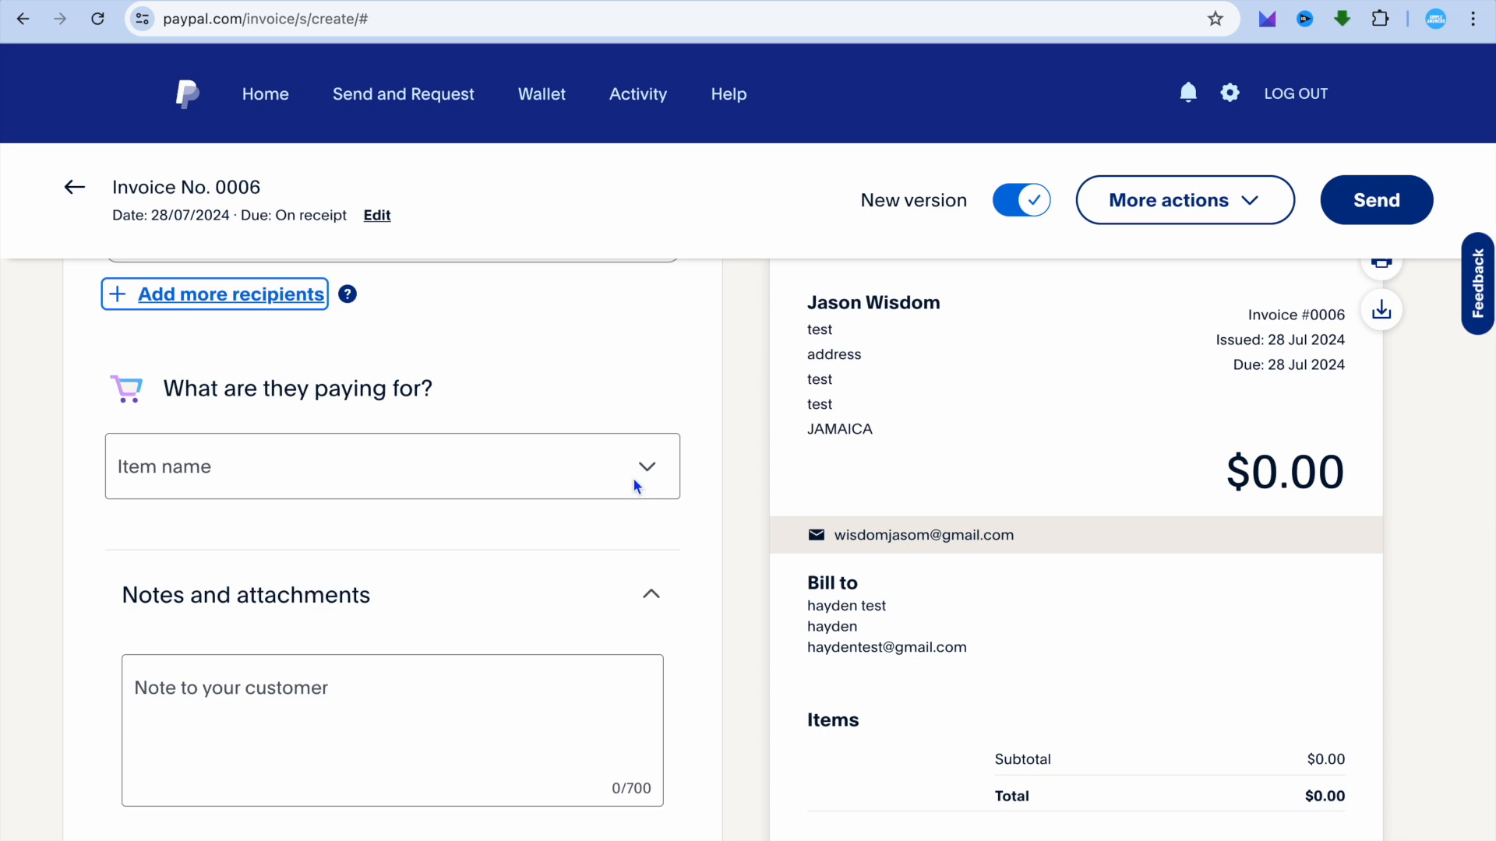
left_click(642, 470)
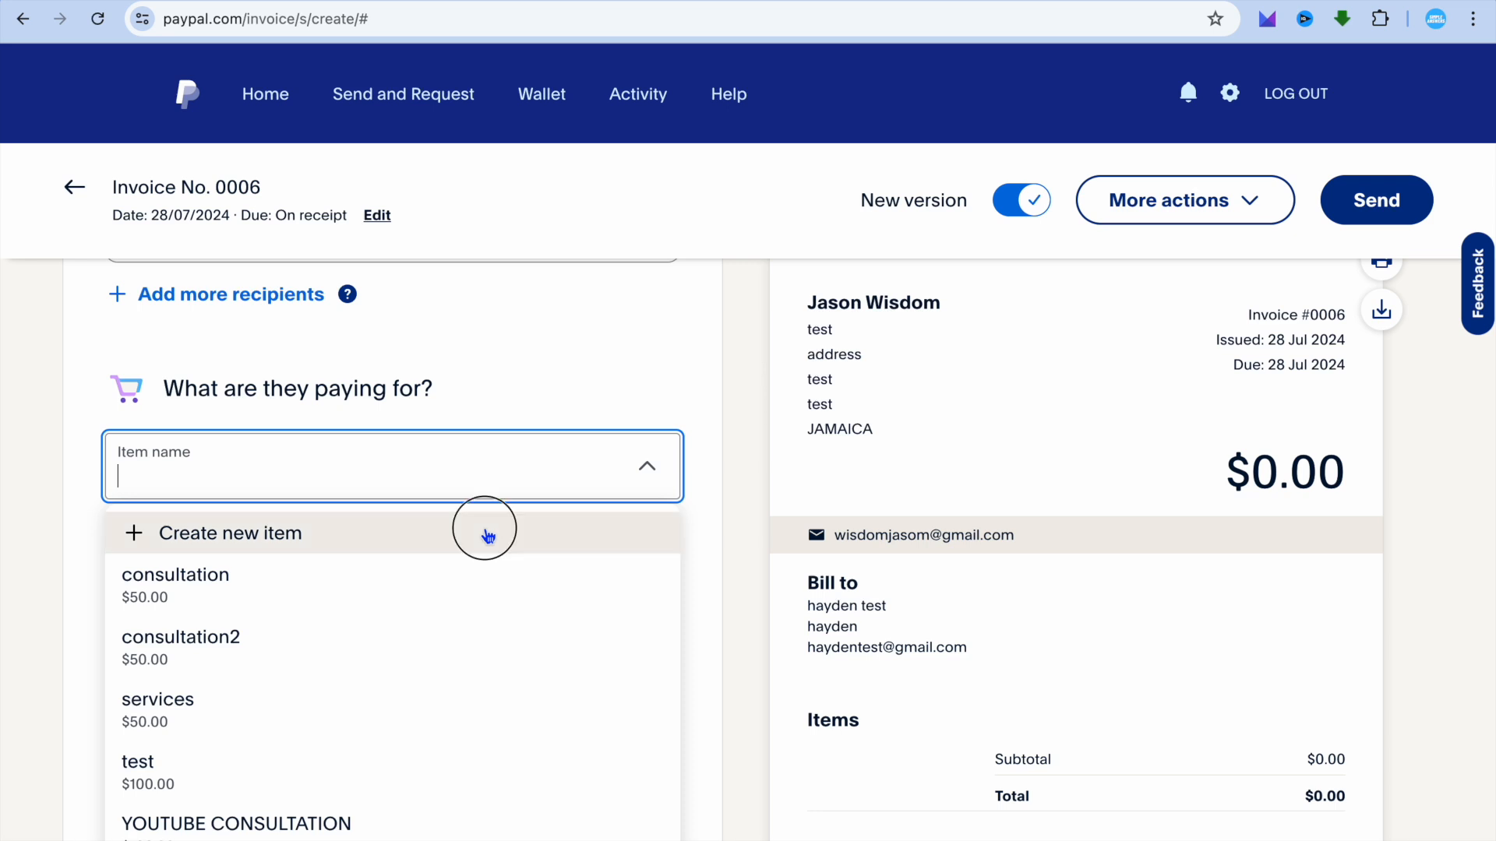
left_click(487, 537)
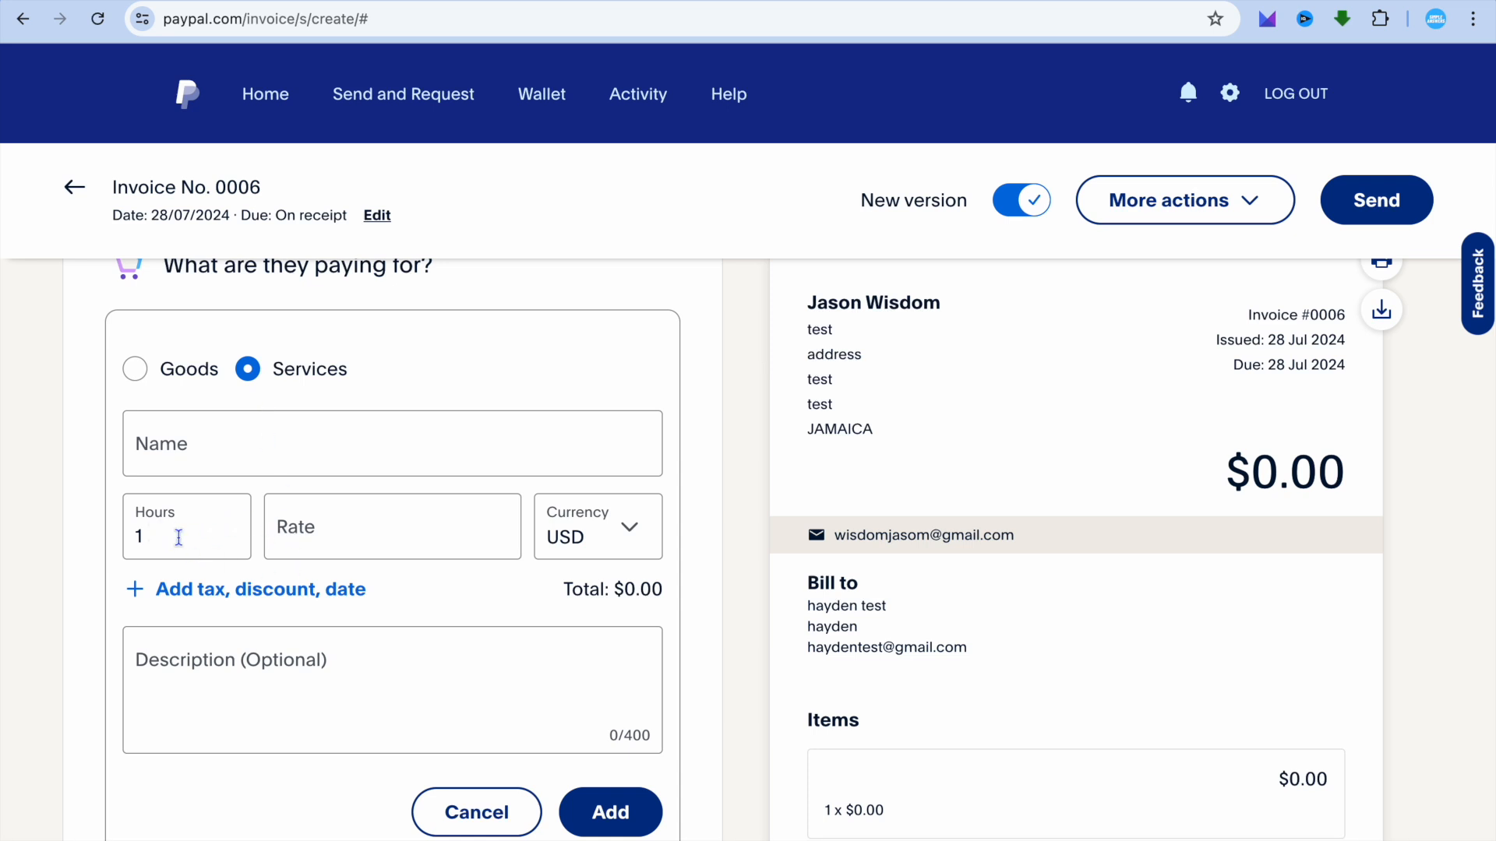
left_click(301, 530)
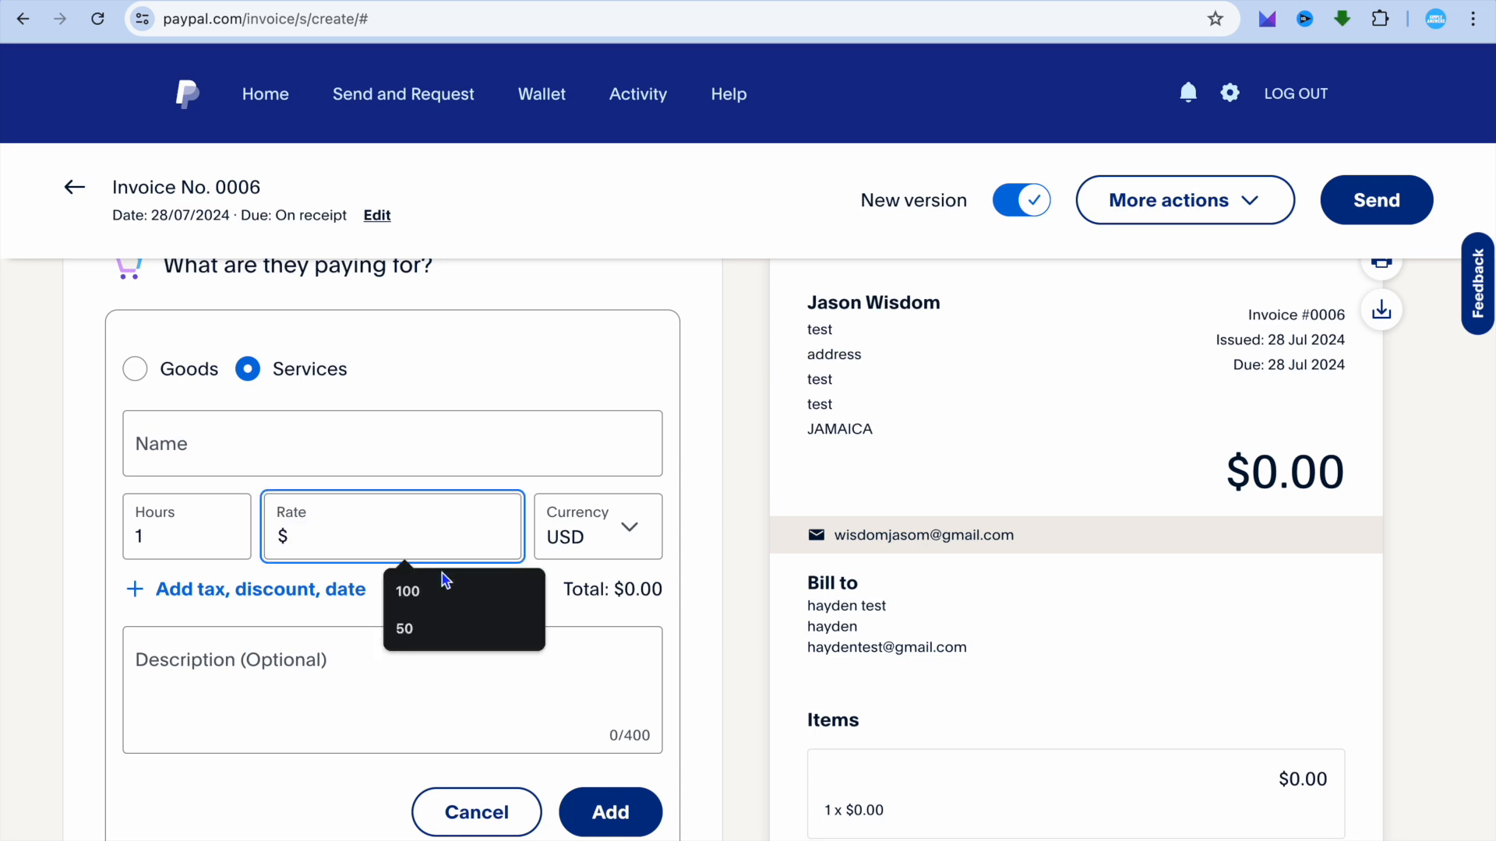
left_click(440, 594)
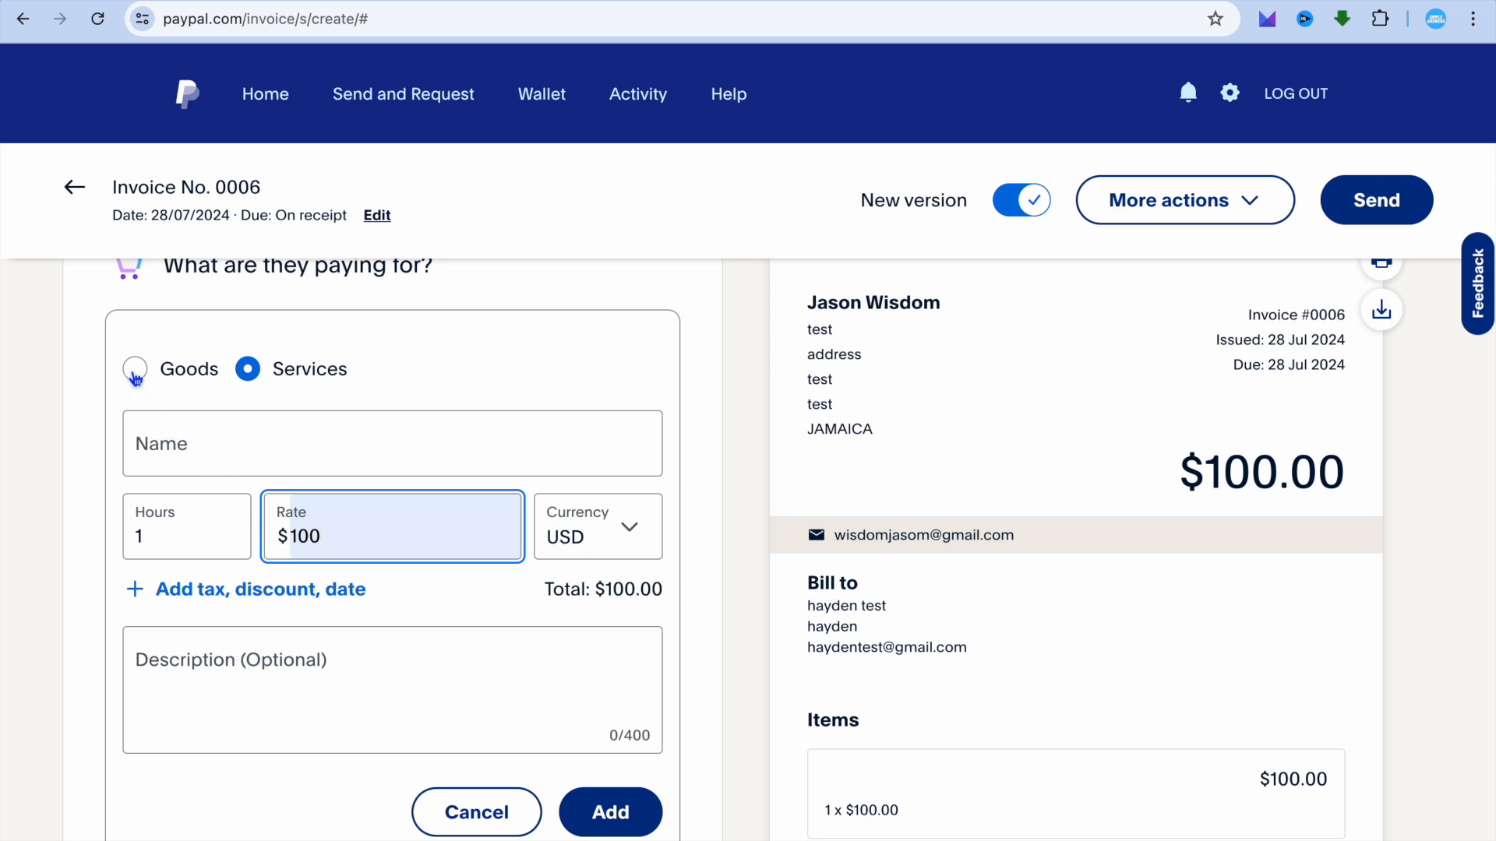
- Switch the item type to Goods and look at the item's tax, discount and date options
left_click(135, 371)
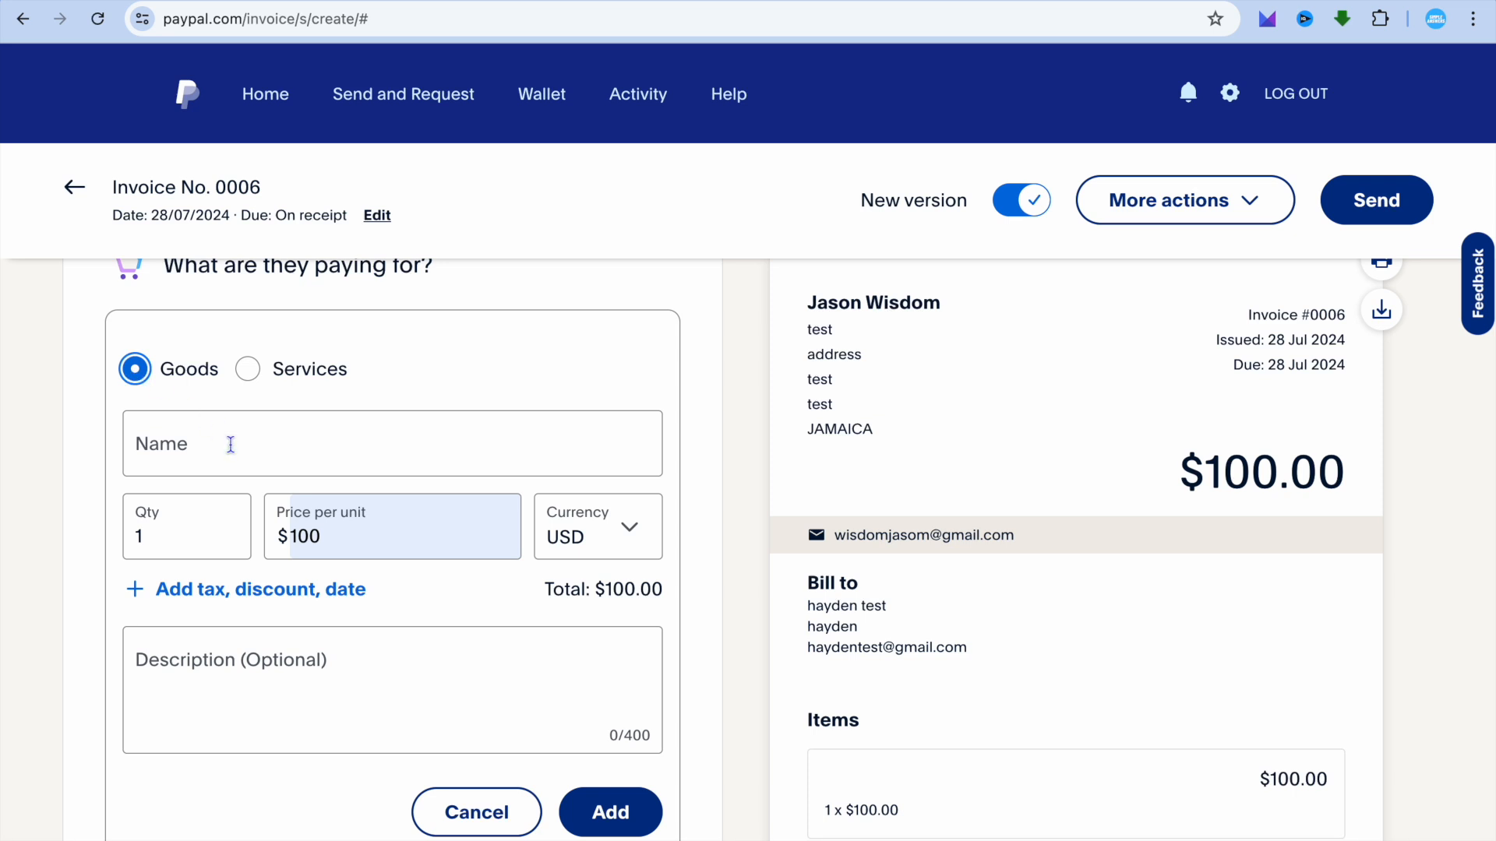
scroll(231, 444, "down", 3)
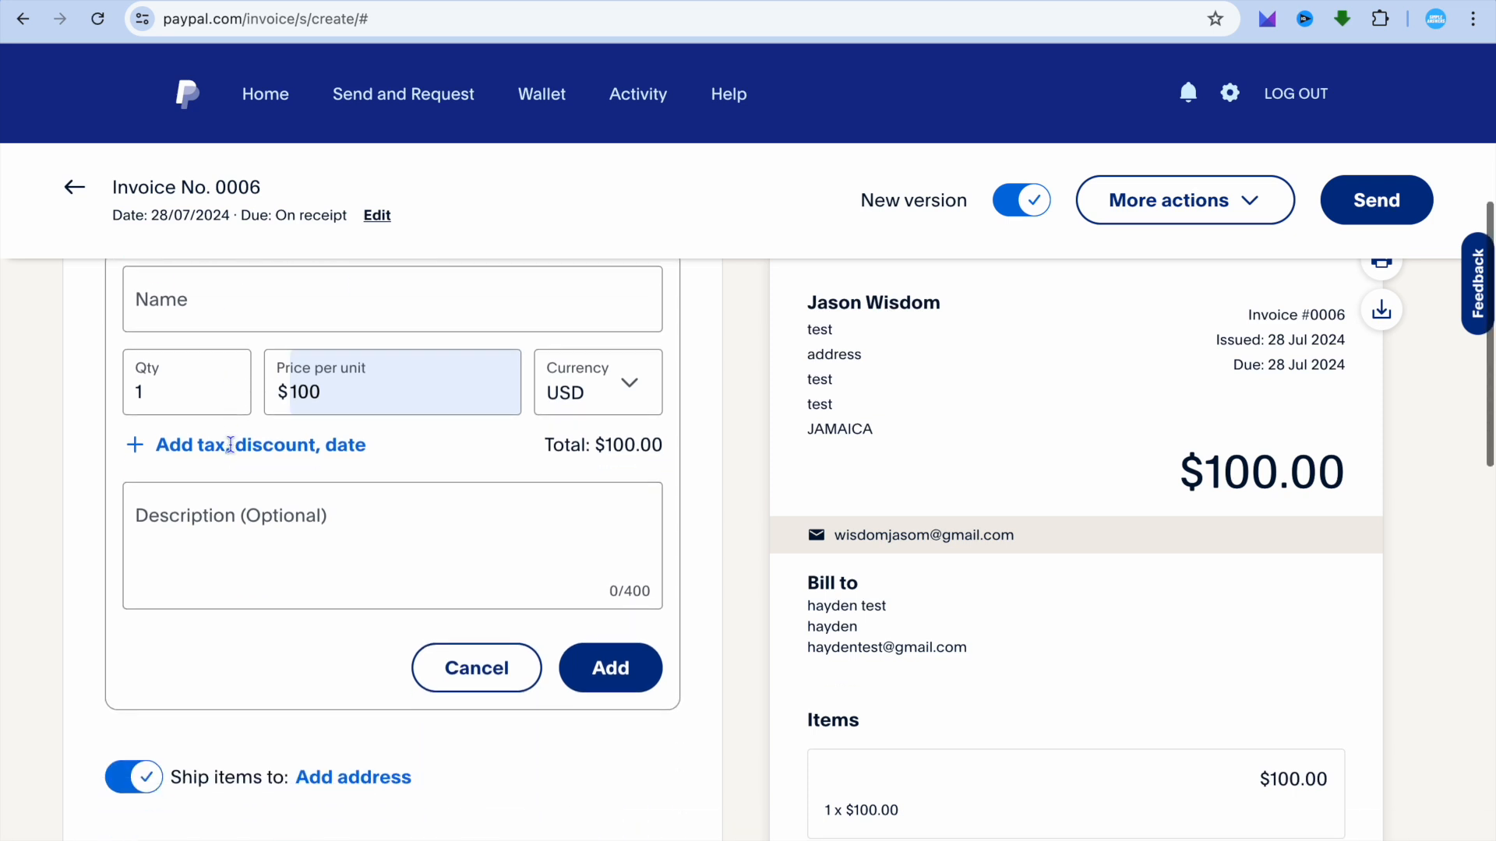
left_click(203, 393)
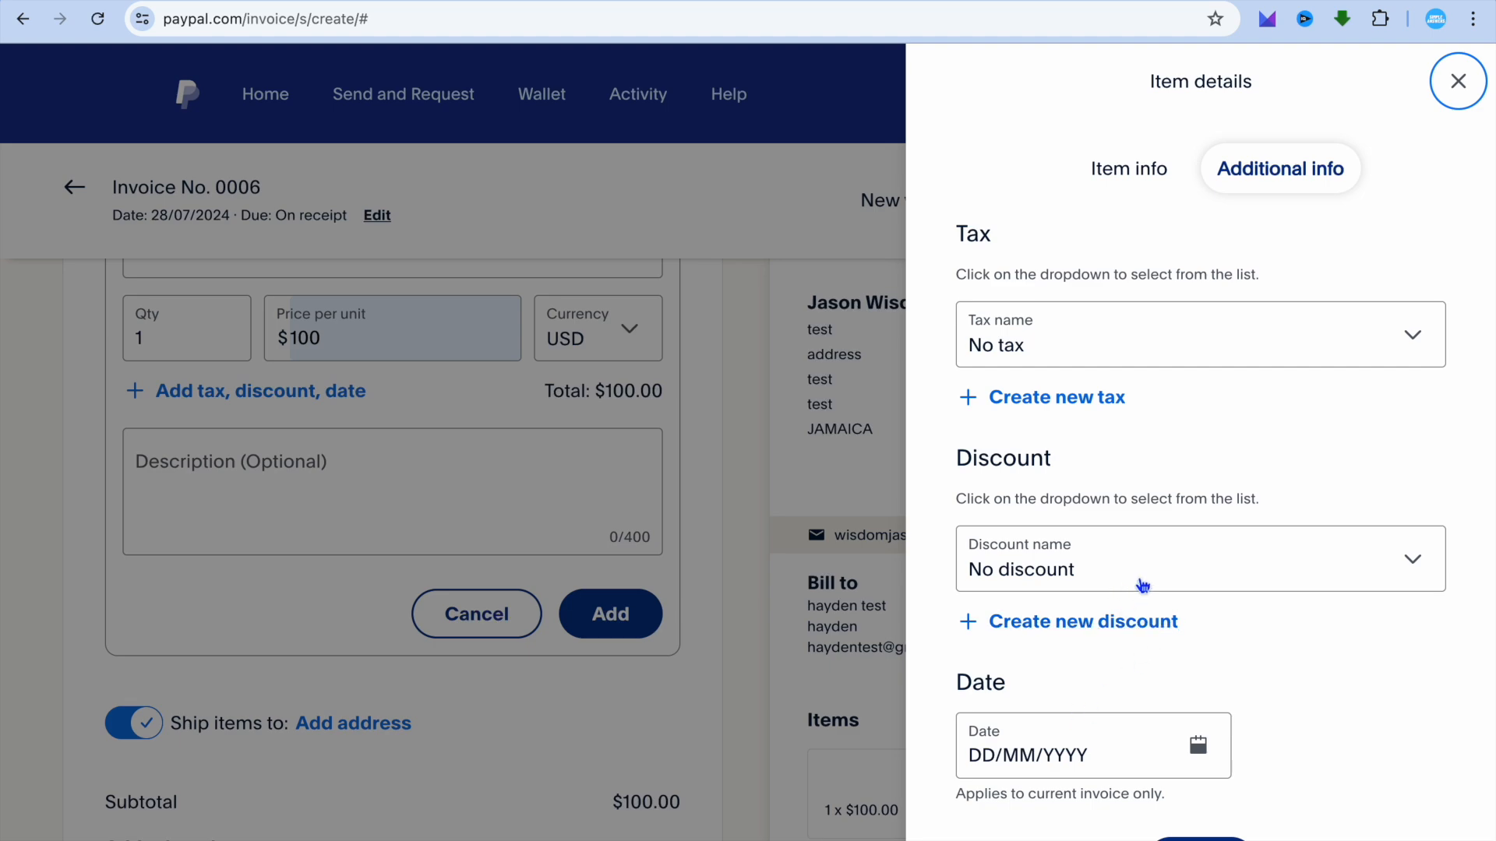
left_click(1457, 81)
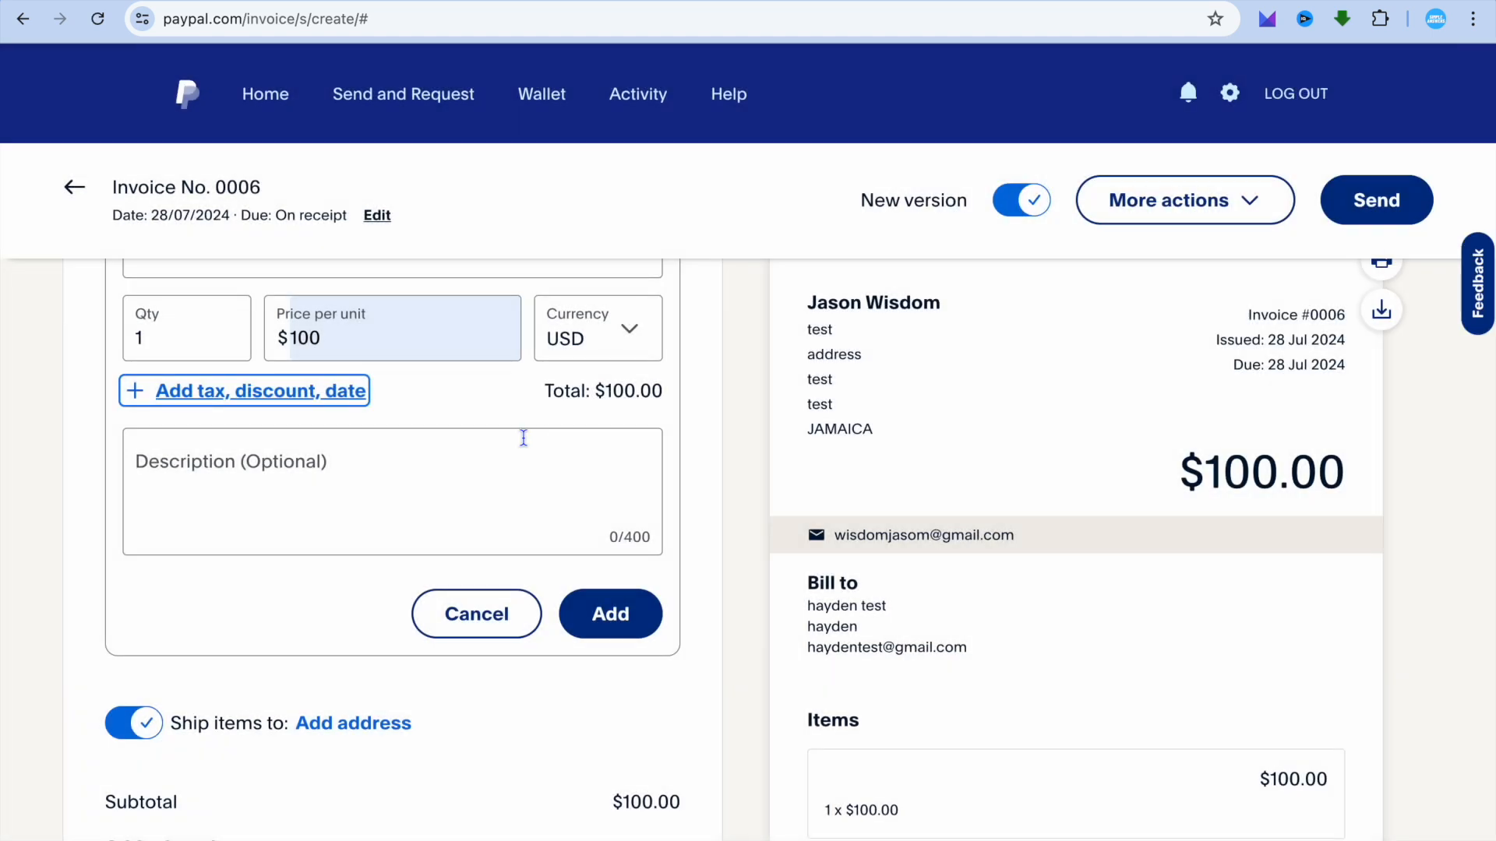
scroll(404, 428, "up", 2)
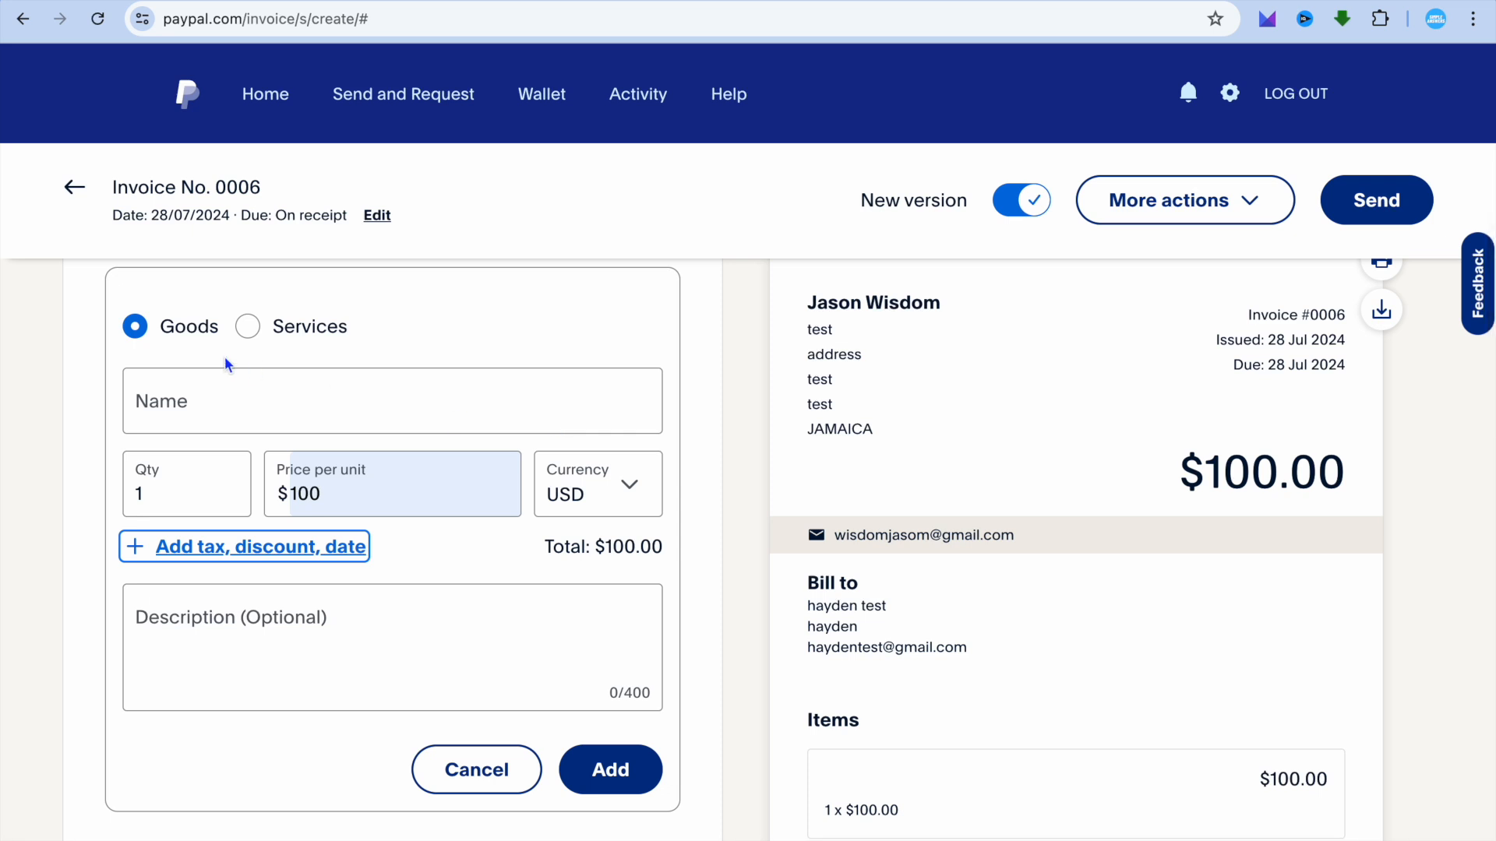
- Set the item type to Services, name the item "youtube" and add it to the invoice
left_click(248, 326)
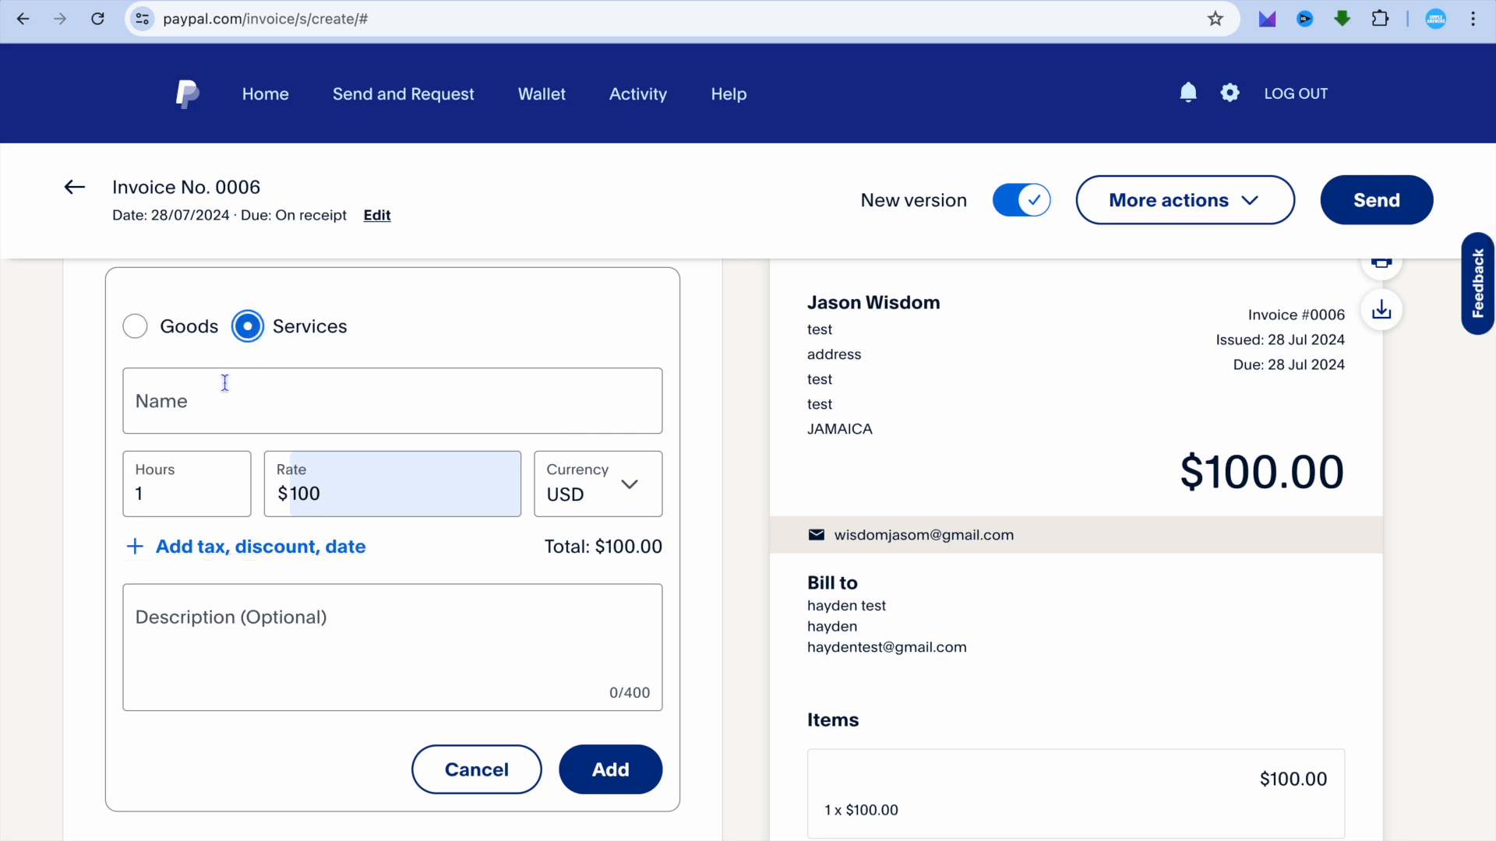
left_click(224, 394)
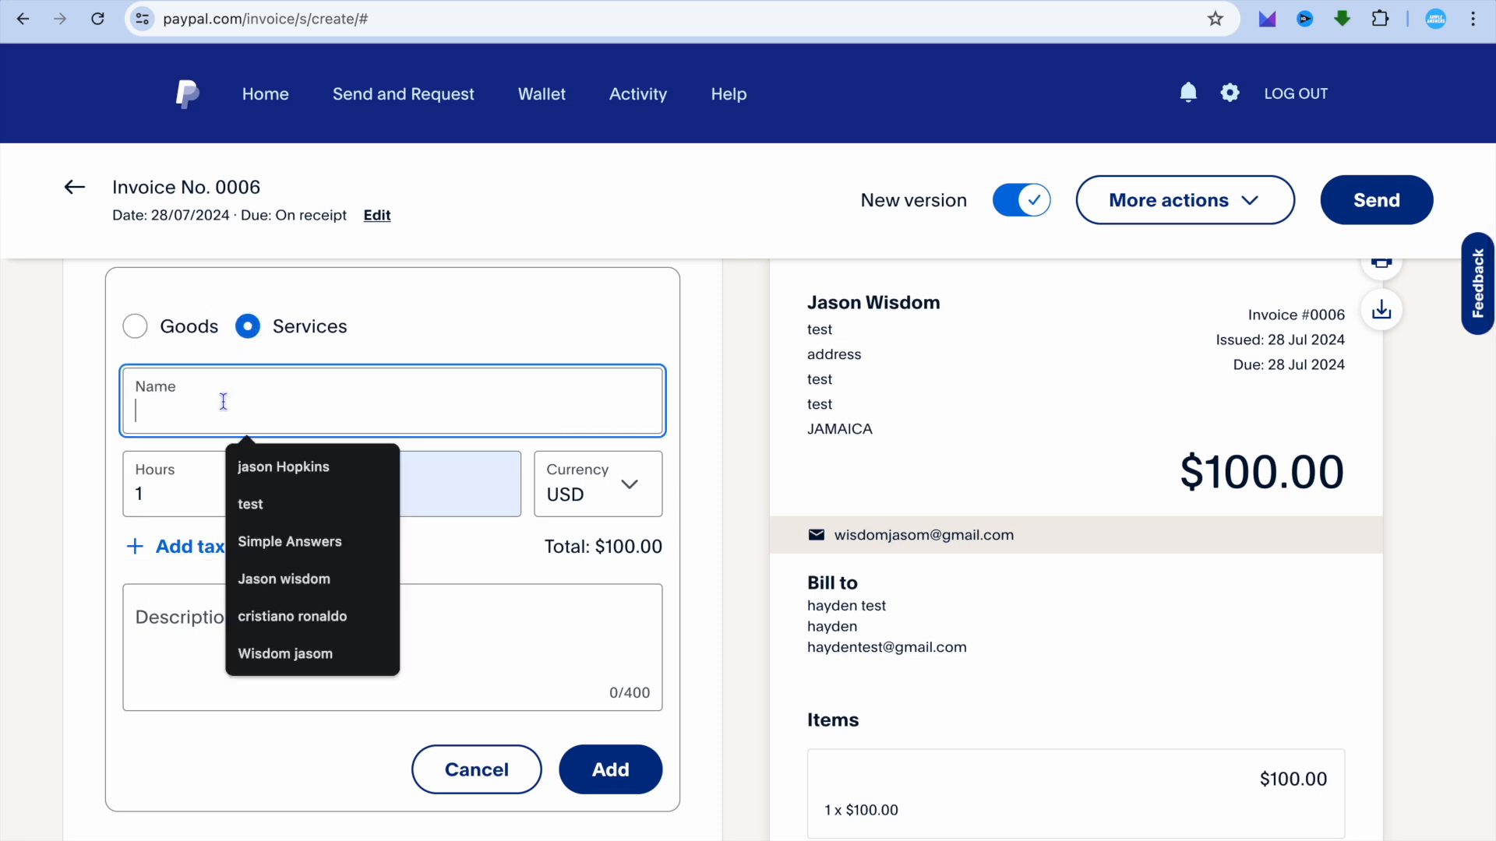
type("youtube")
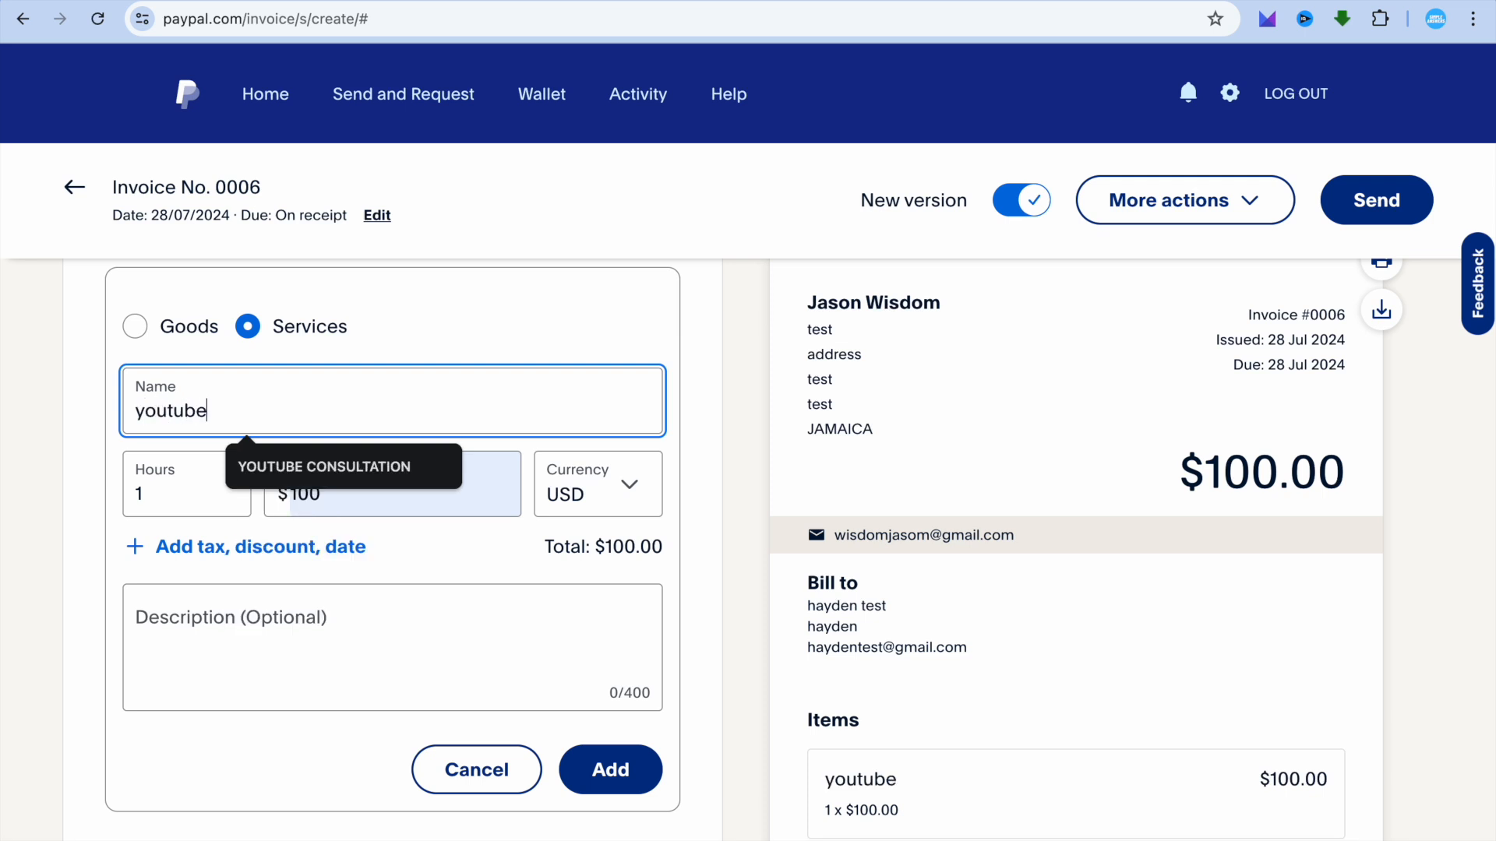
key("Return")
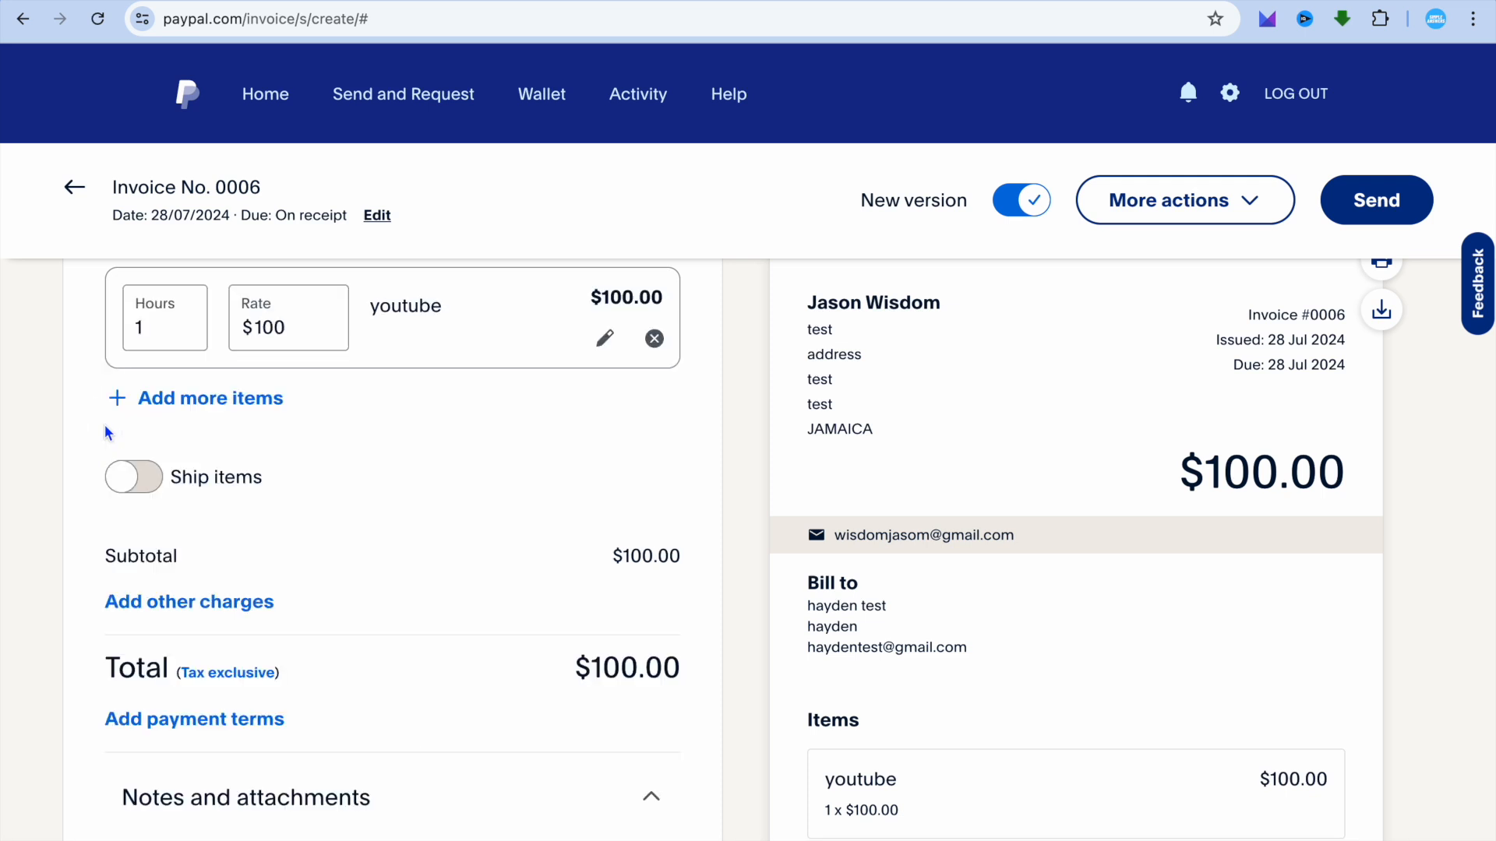
- Check the shipping option and the payment terms for partial payments and tips
scroll(263, 443, "down", 2)
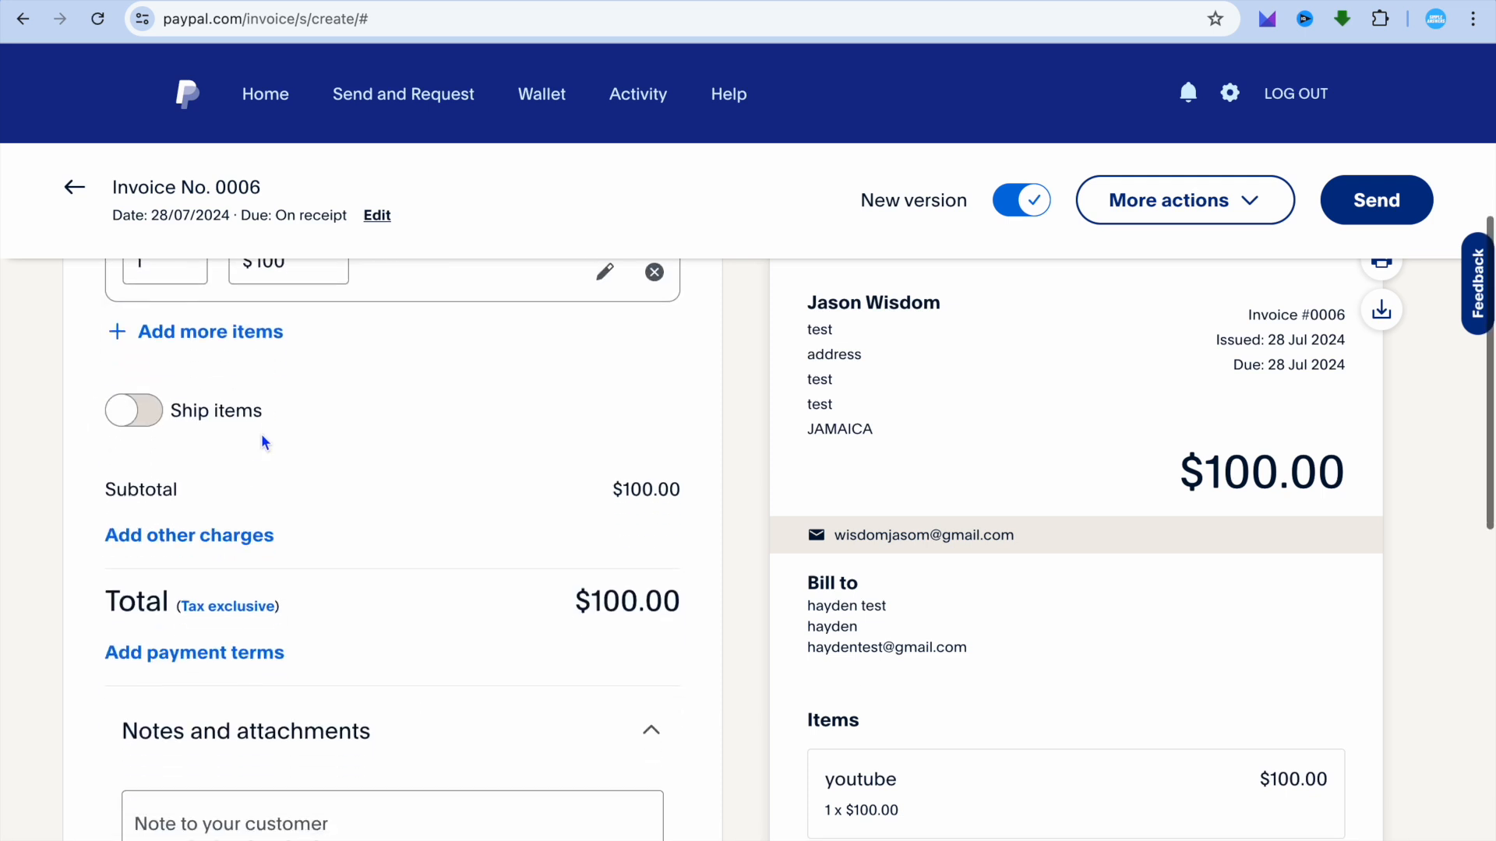
scroll(231, 384, "up", 1)
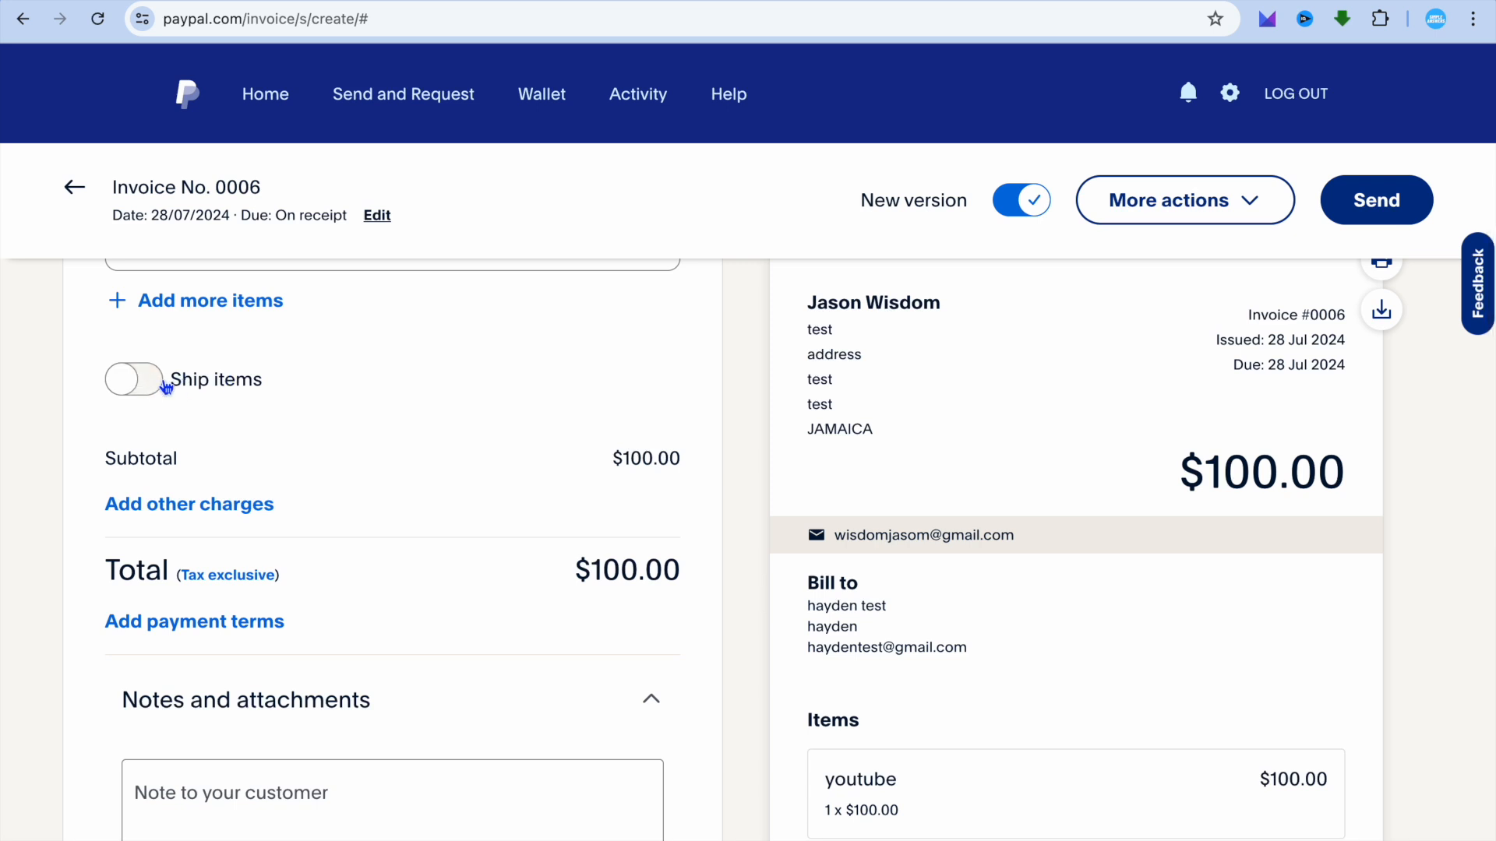
scroll(166, 387, "down", 2)
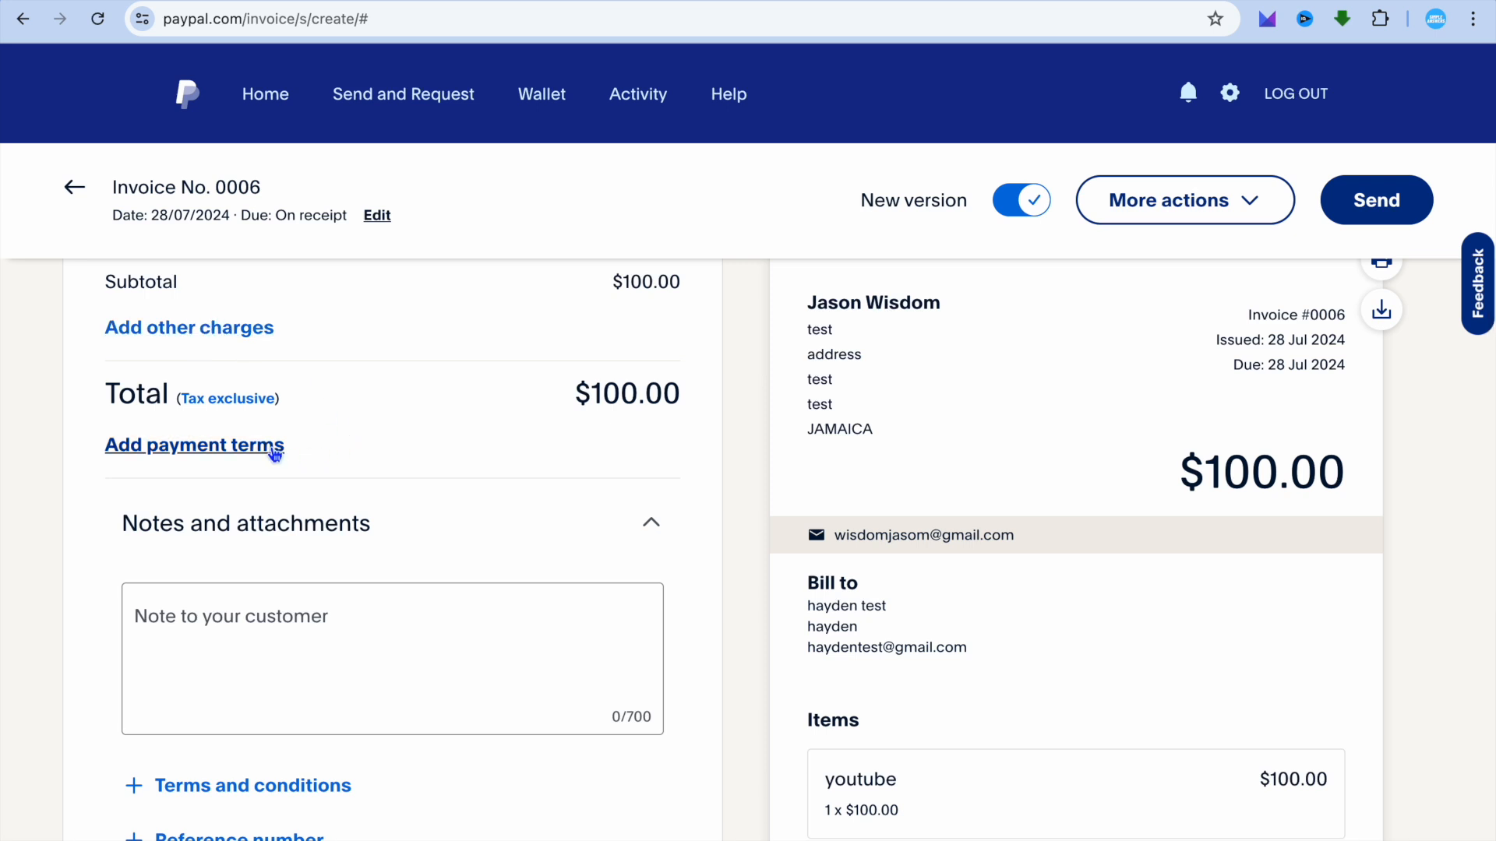
left_click(254, 456)
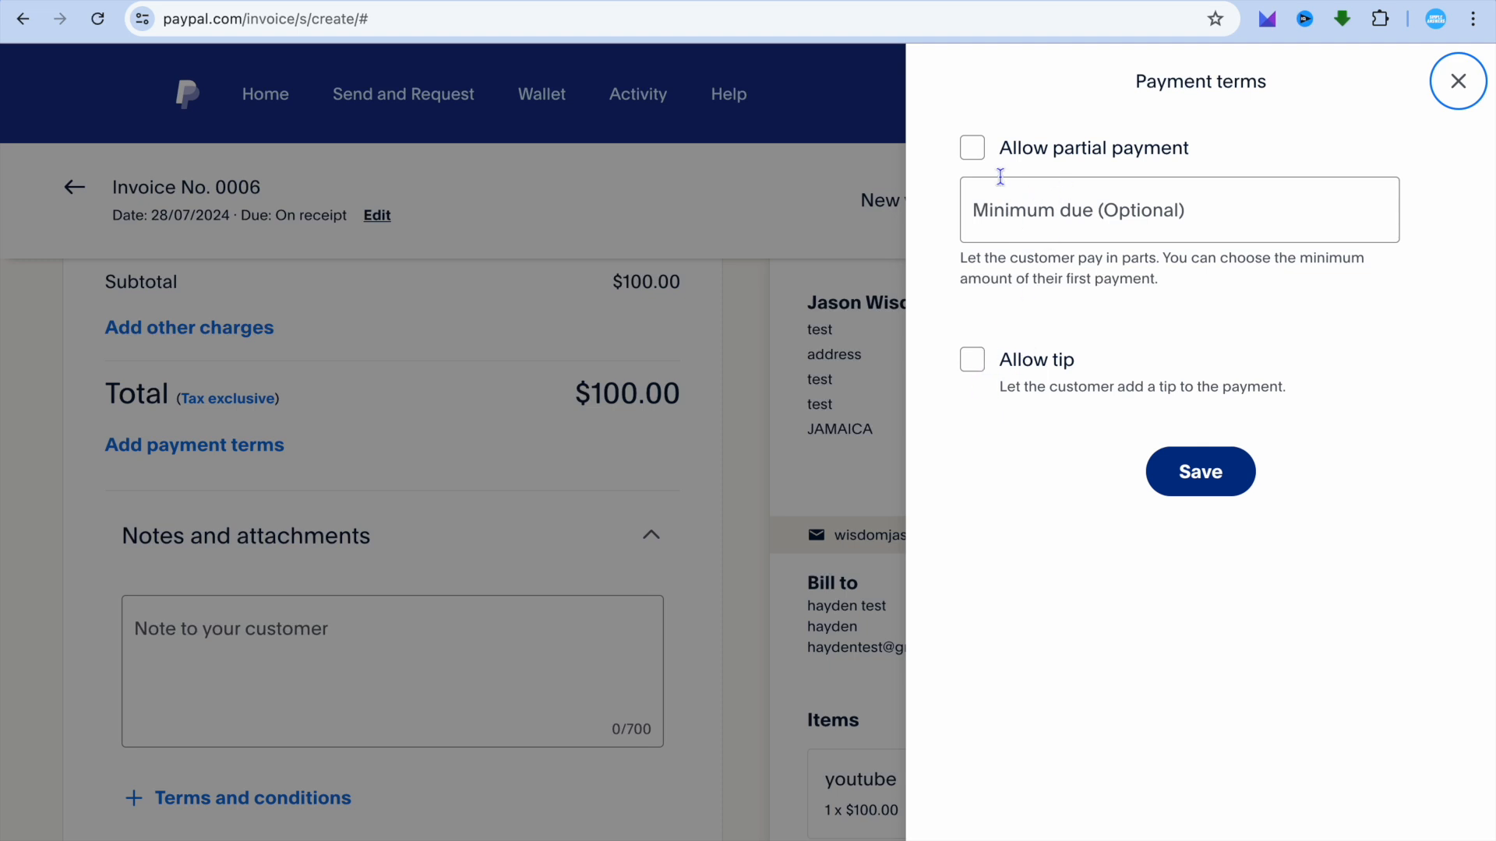
left_click(1457, 81)
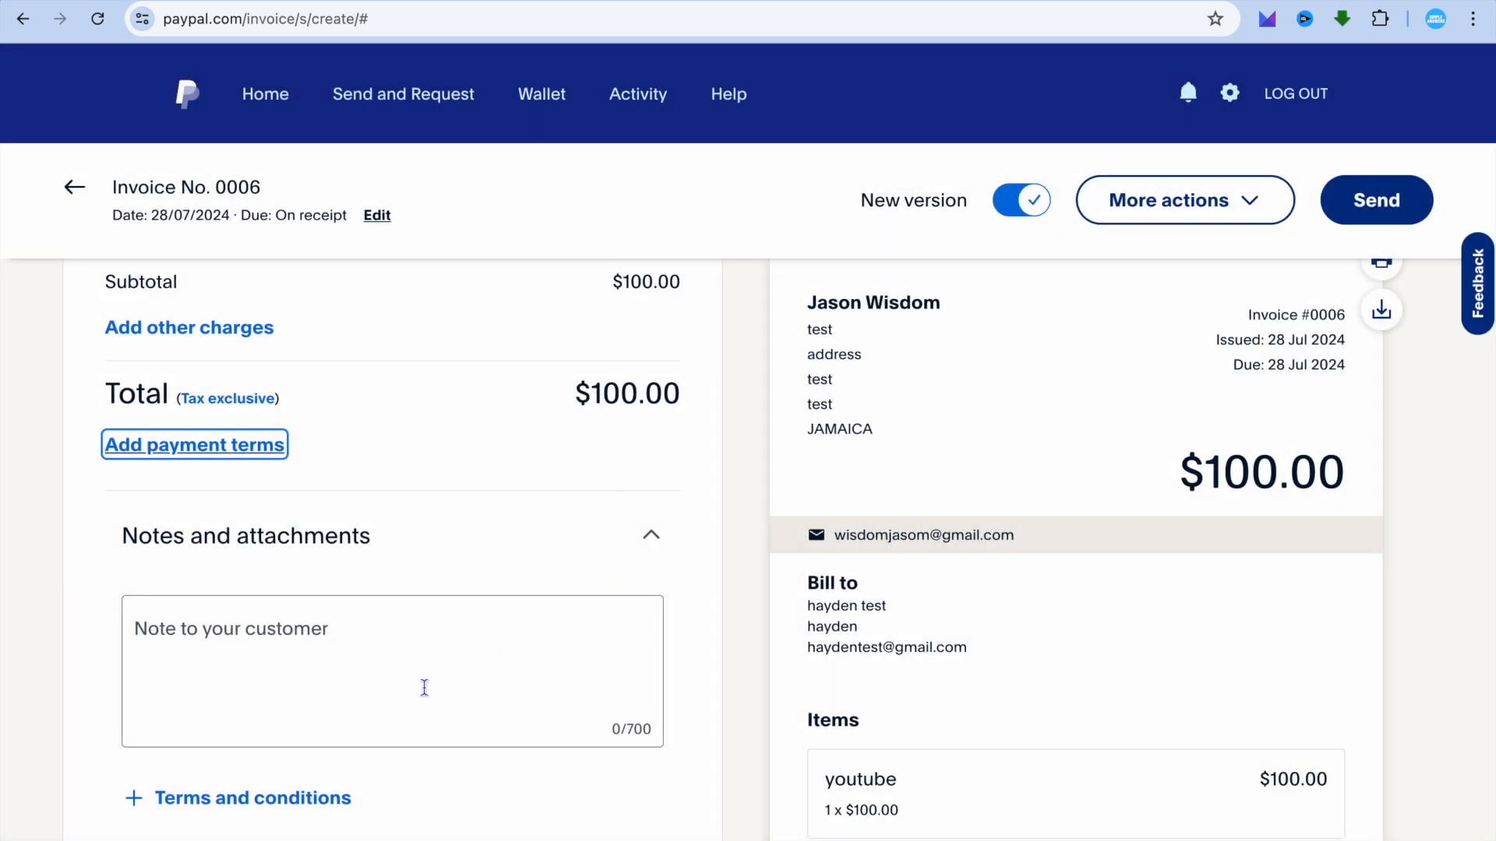
- Review the invoice settings, including the available due date options
scroll(424, 690, "down", 4)
scroll(424, 694, "up", 6)
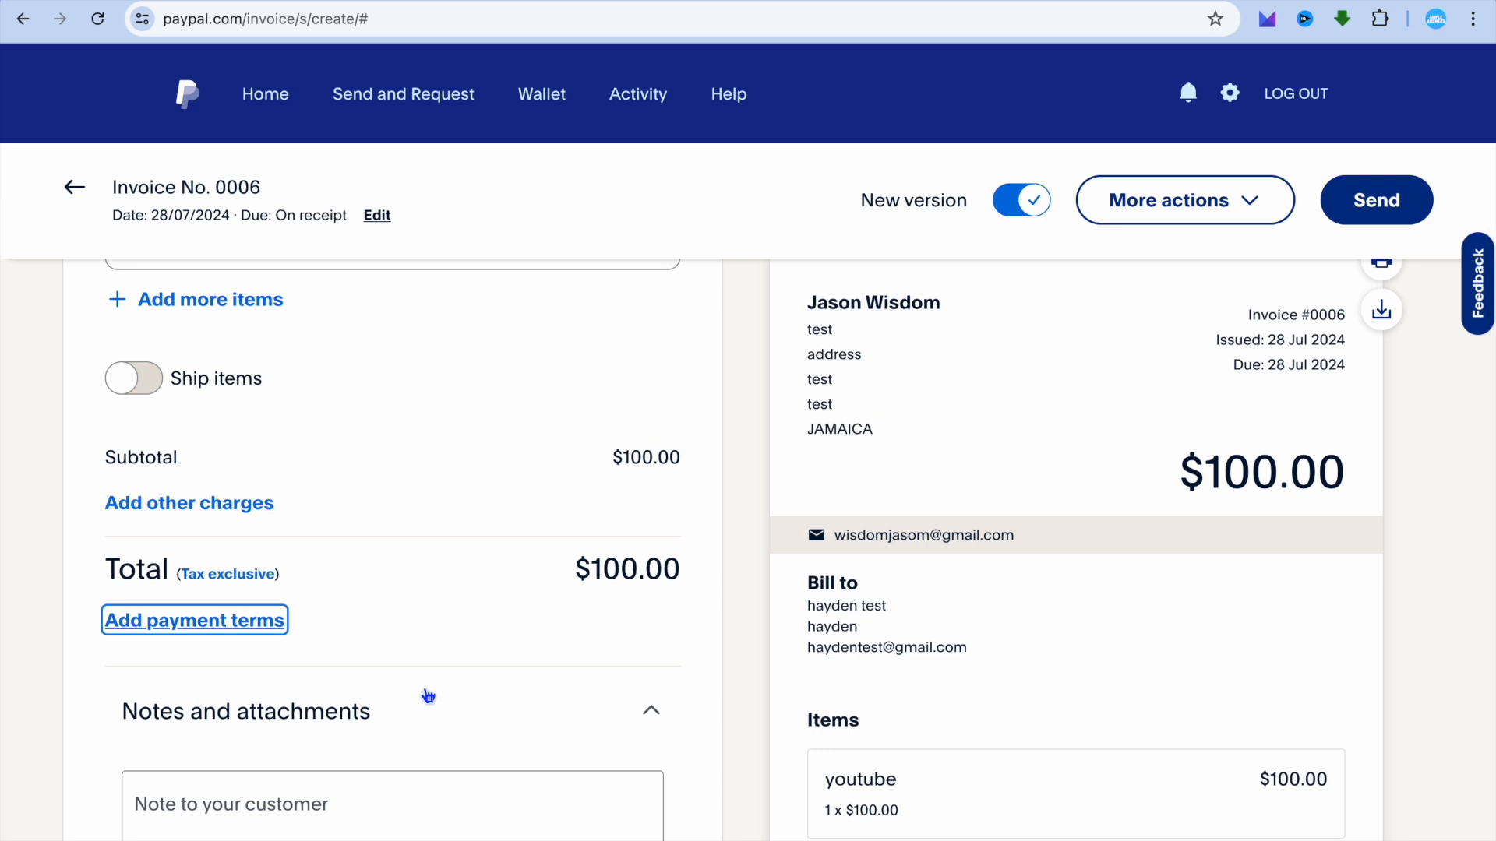
scroll(428, 695, "up", 4)
scroll(426, 692, "up", 3)
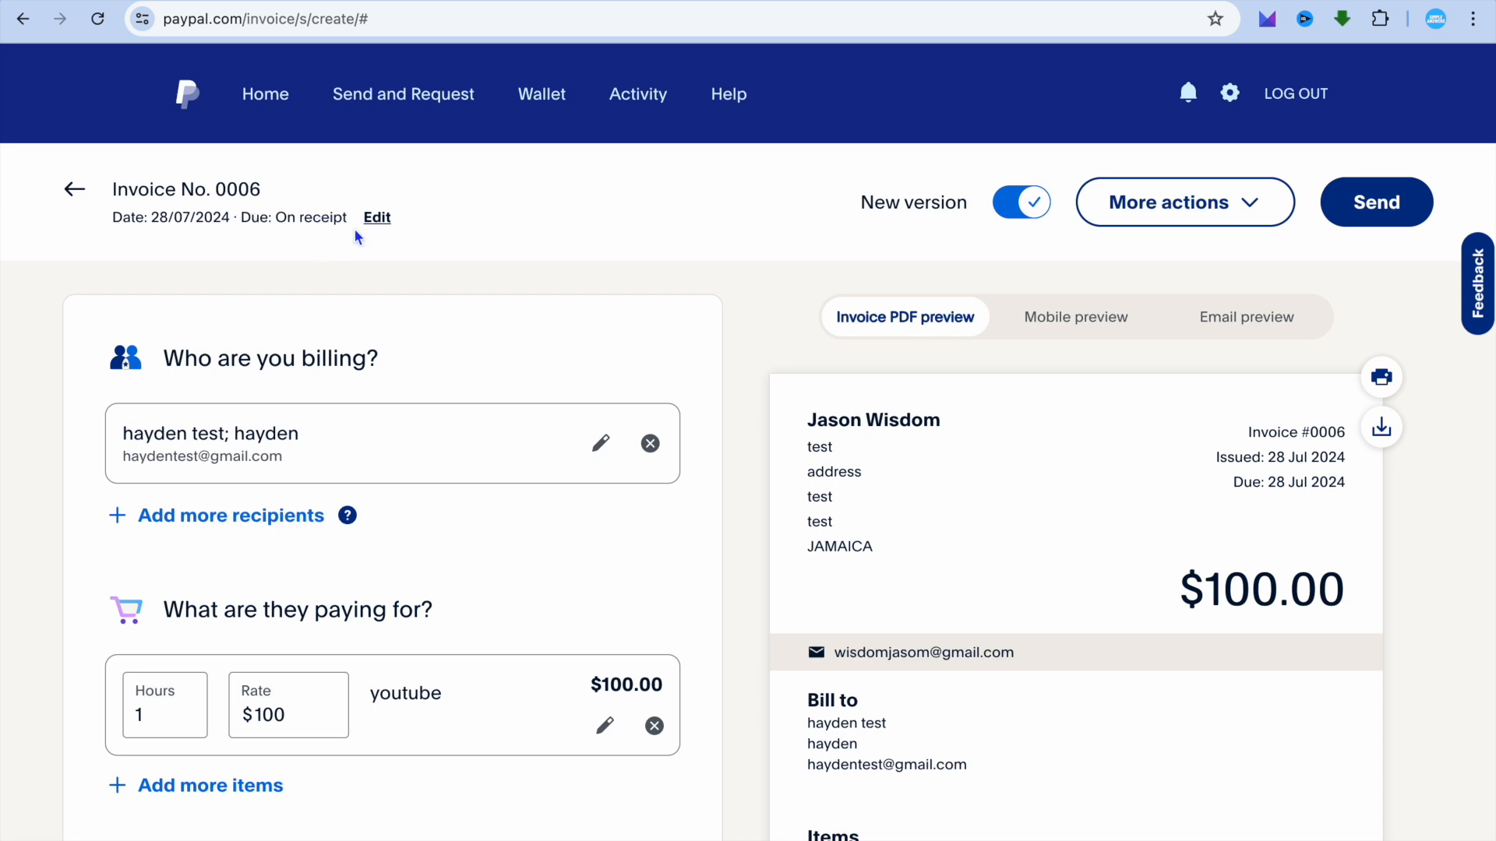
left_click(377, 219)
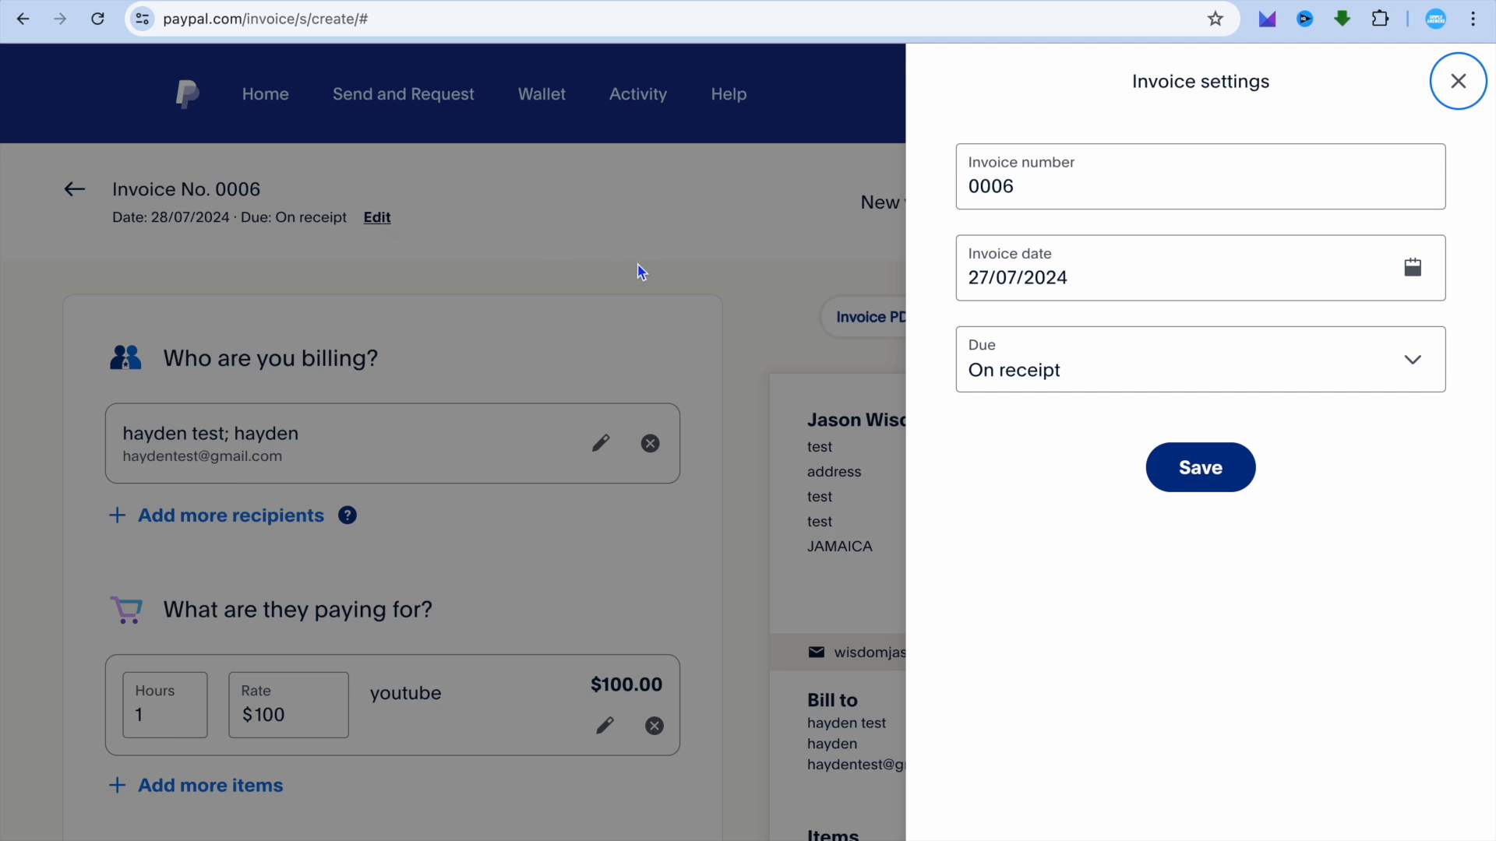
left_click(1395, 374)
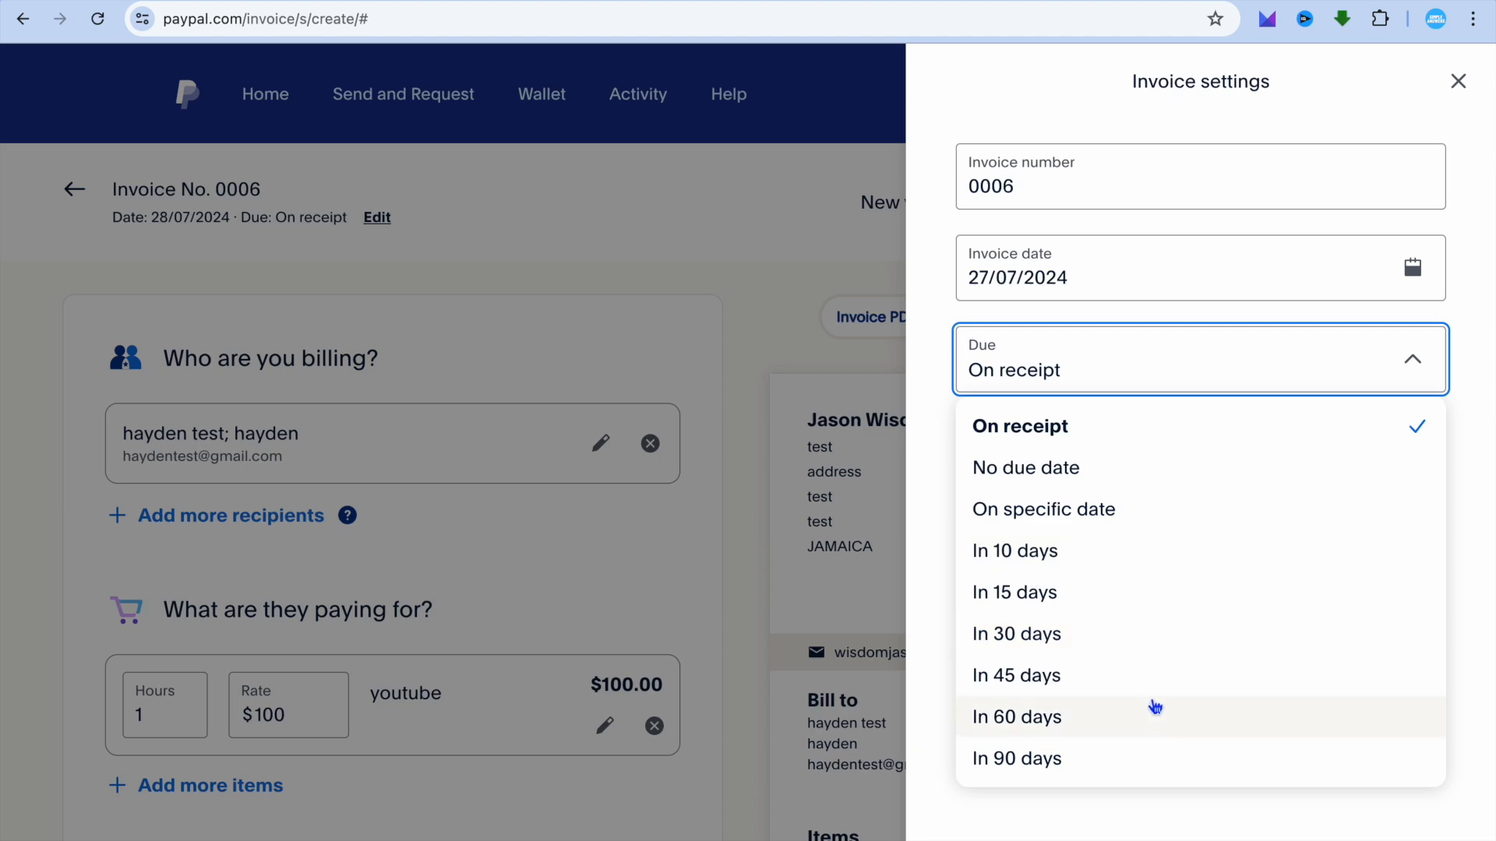
left_click(1457, 81)
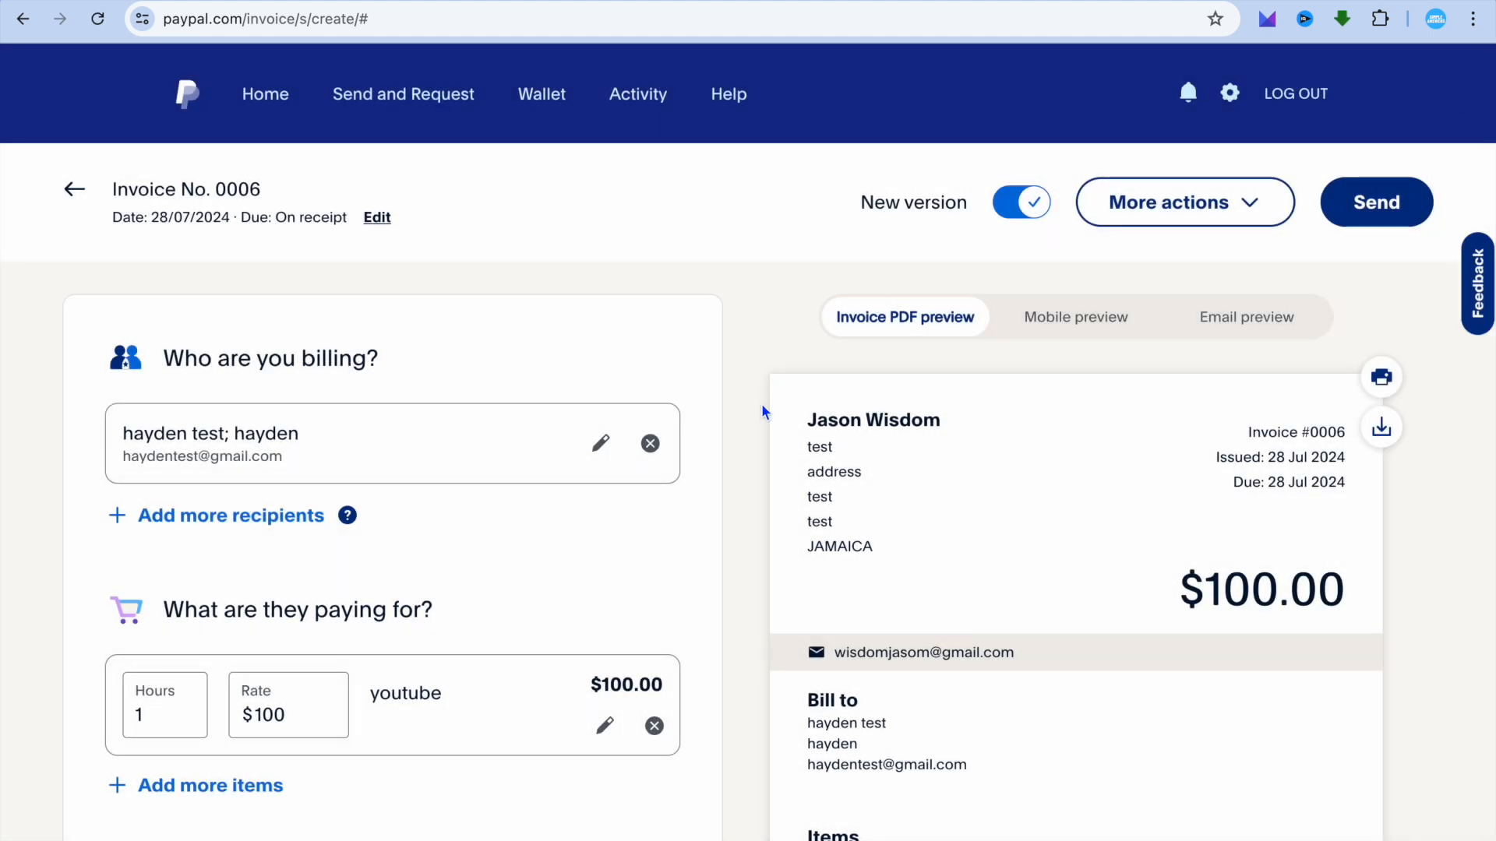
- Show the terms and conditions field in the notes section and remove it again
scroll(760, 404, "down", 10)
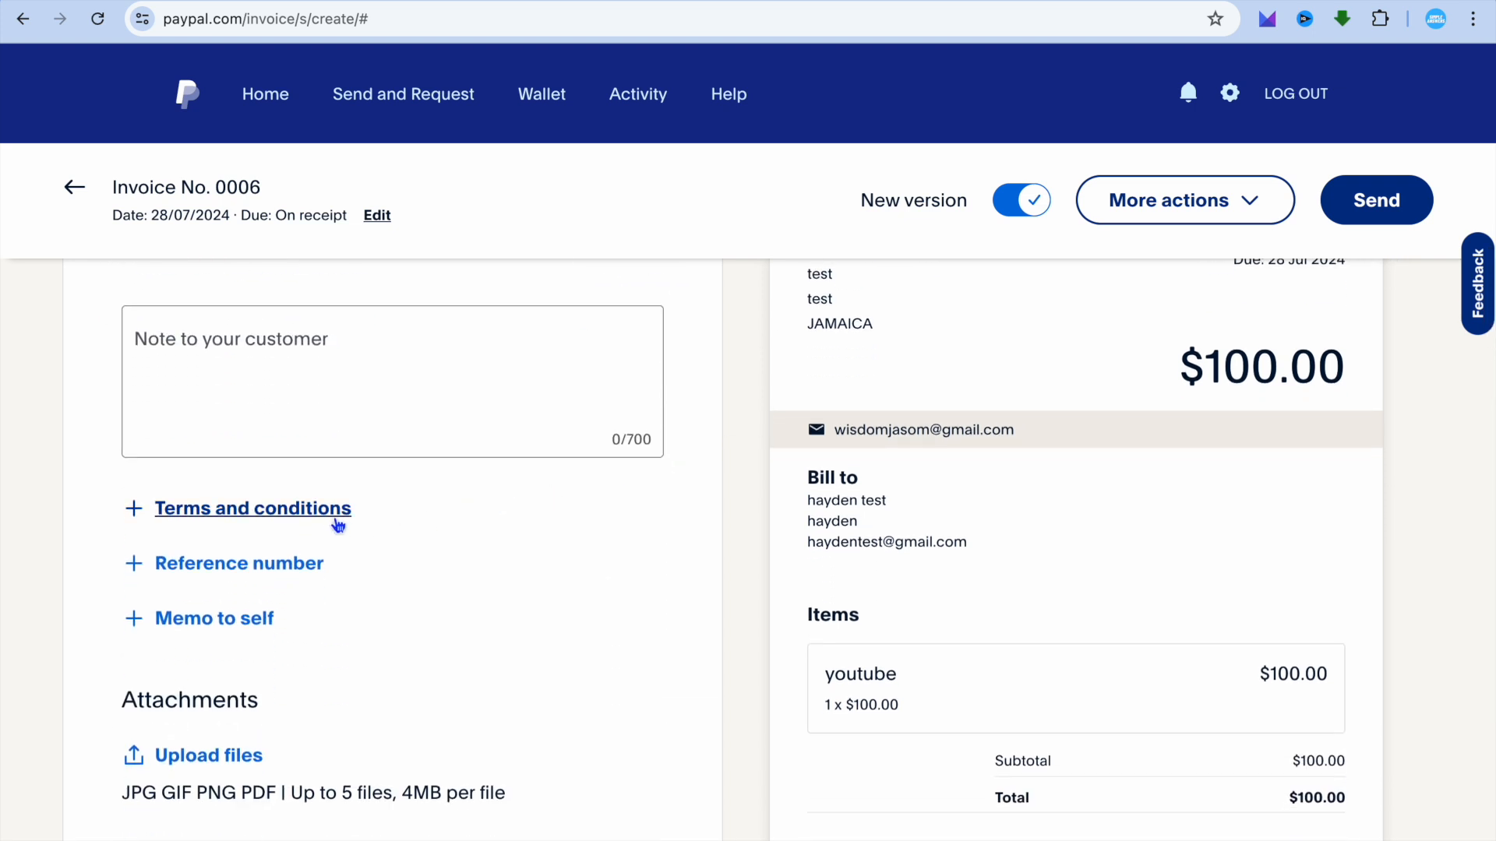
left_click(320, 520)
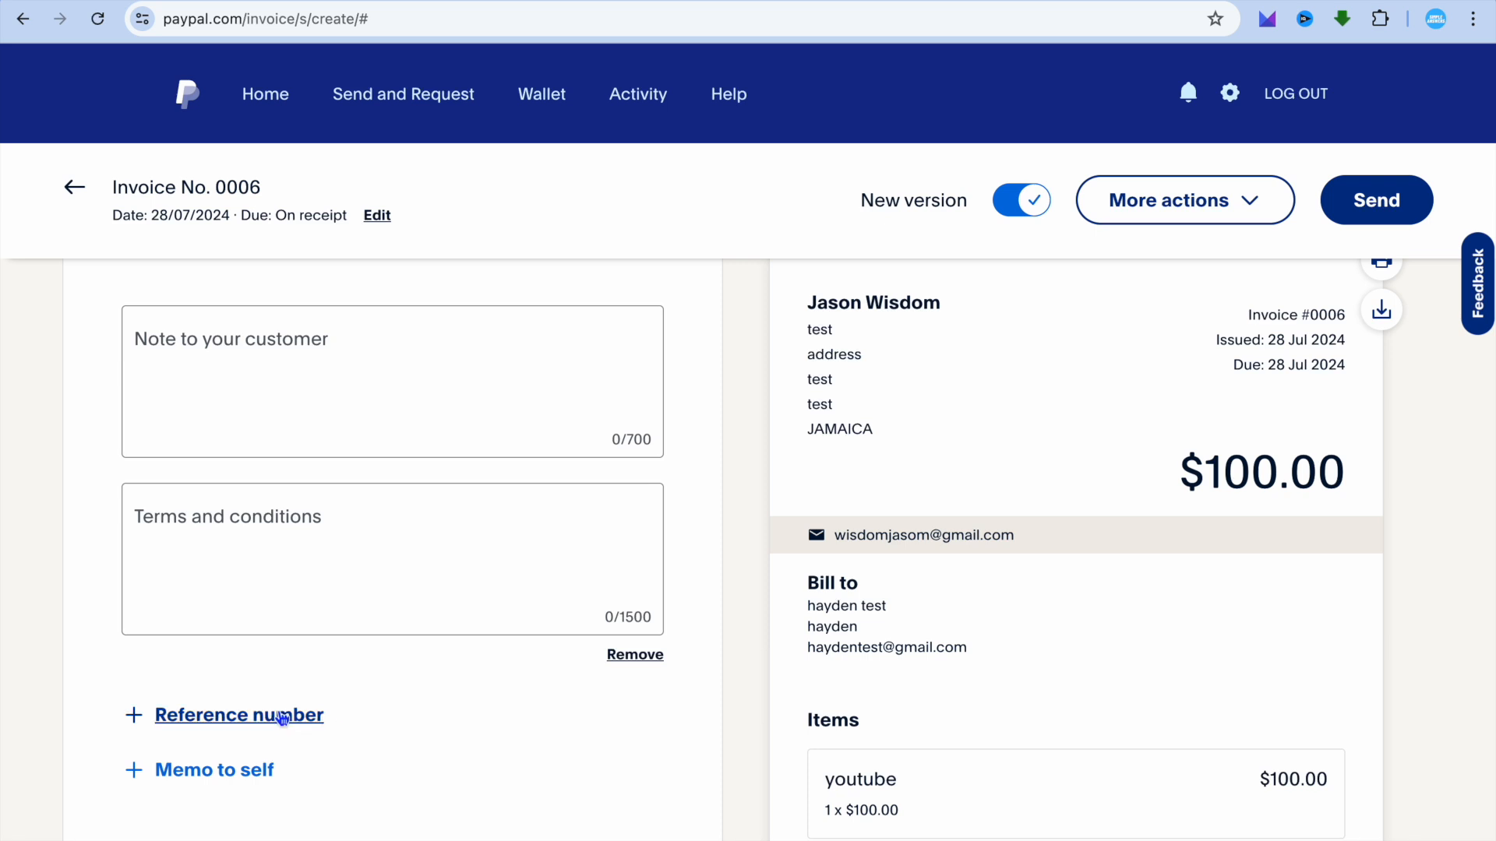
left_click(635, 655)
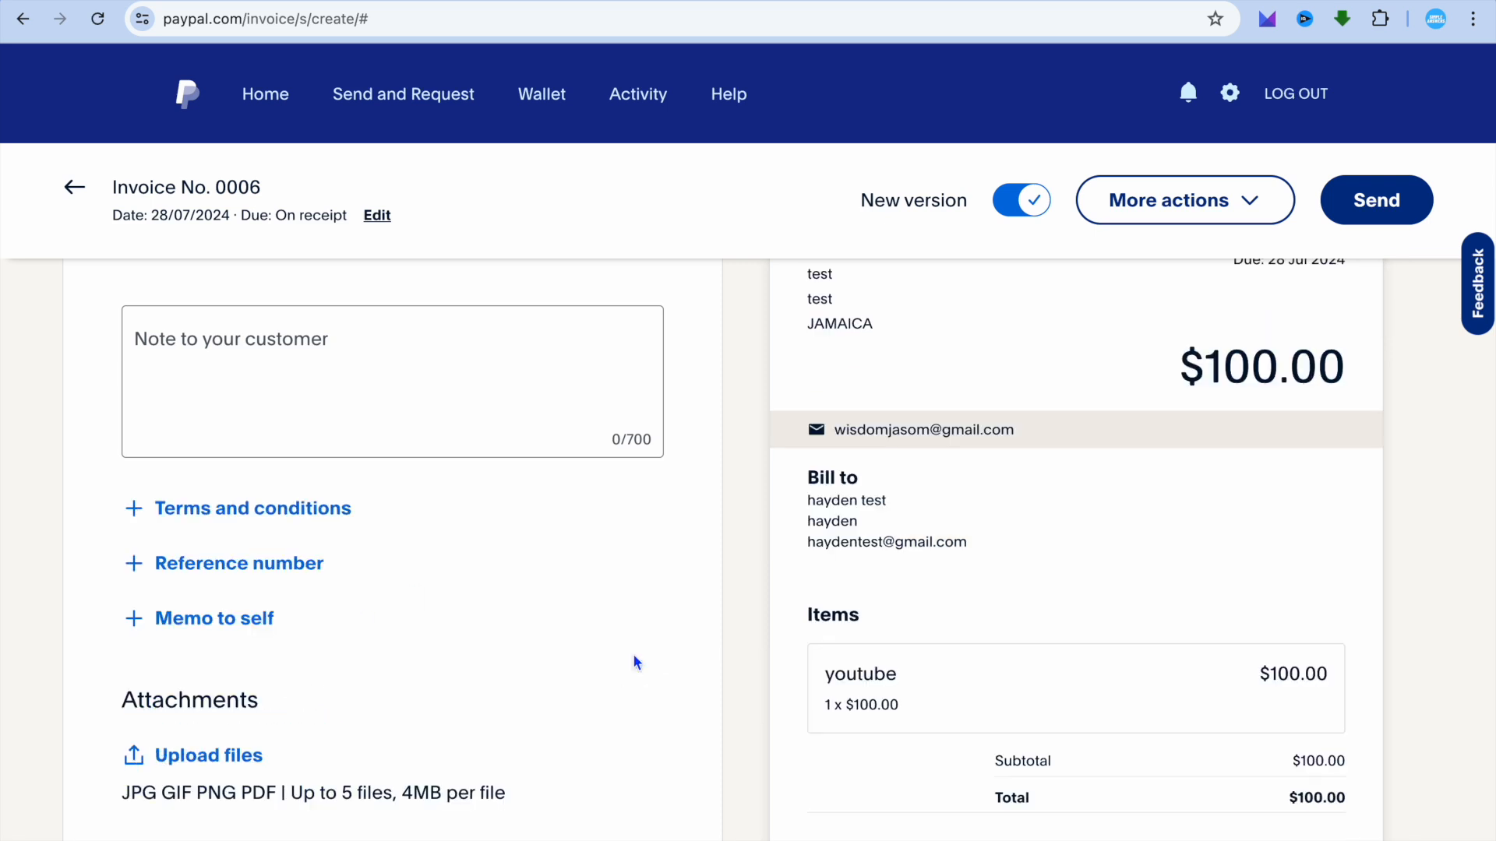
- Add the image "Blue Modern Eye Catching Vlog YouTube Thumbnail (60).png" from Downloads as the logo in the invoice's business information
scroll(634, 658, "down", 2)
scroll(635, 663, "down", 2)
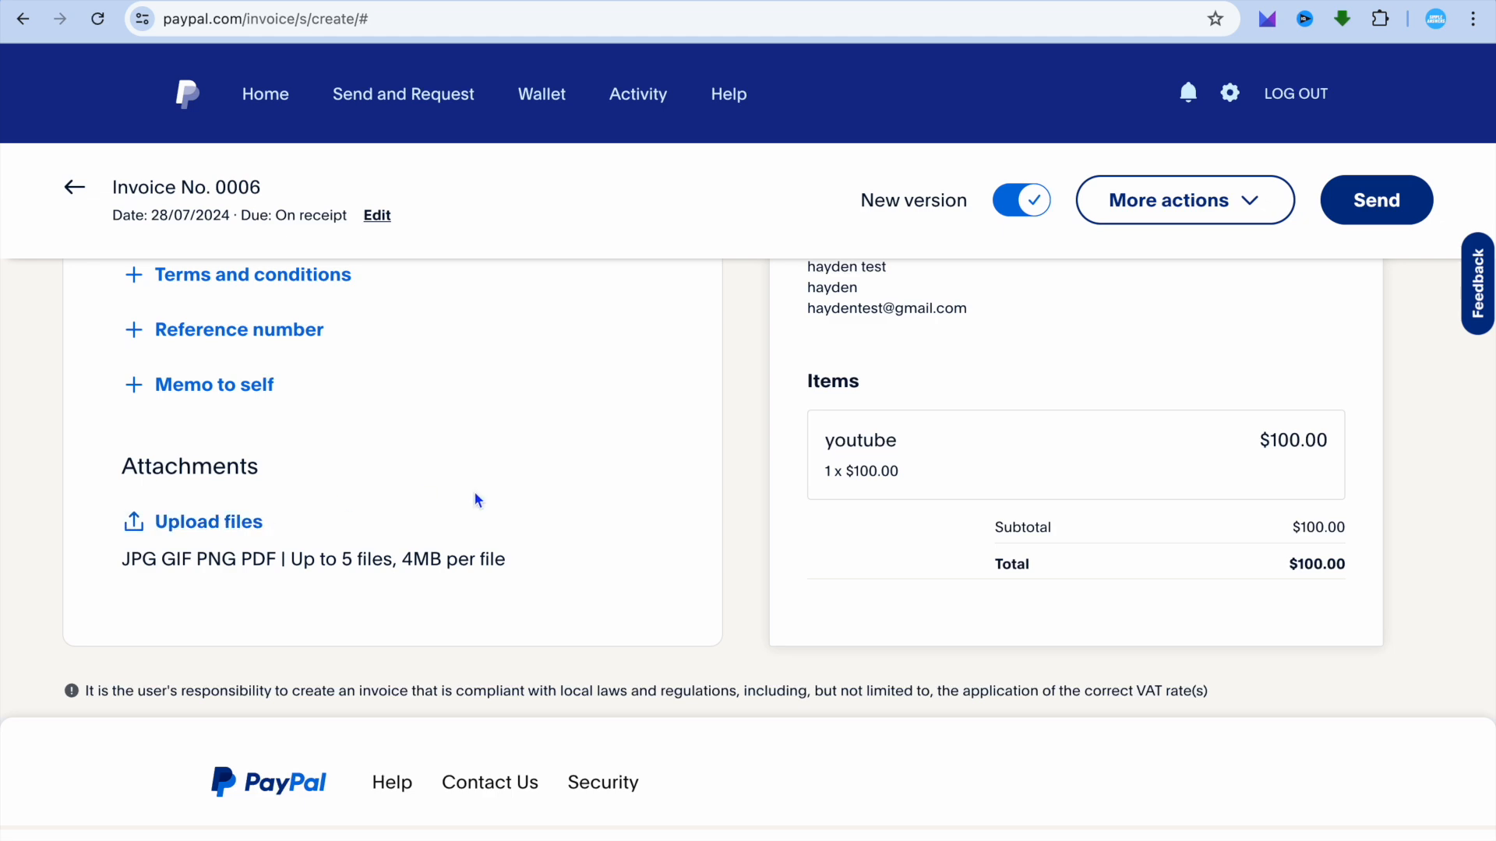
scroll(478, 500, "up", 10)
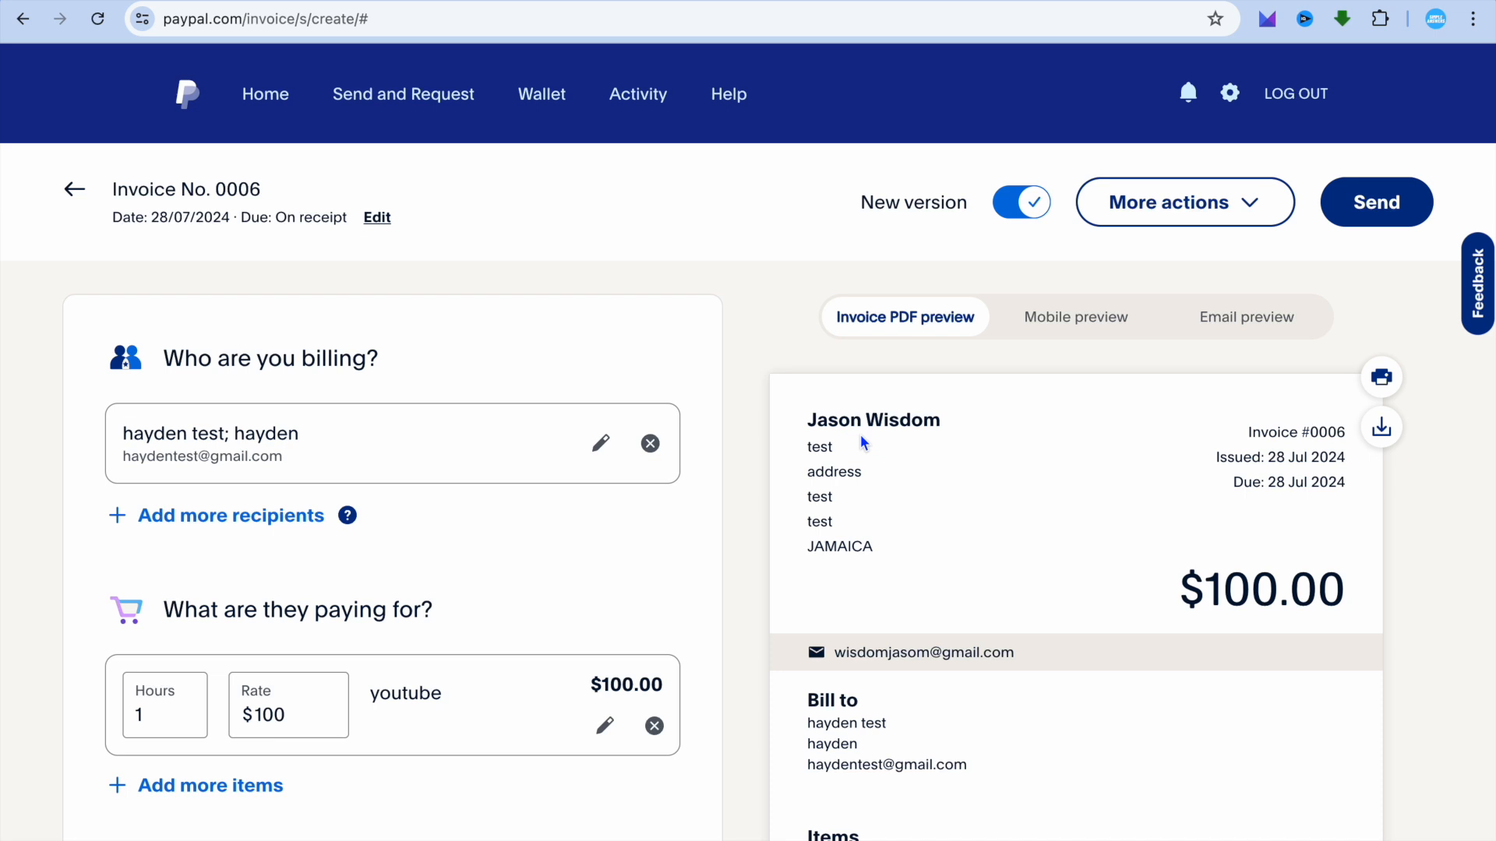
left_click(1210, 207)
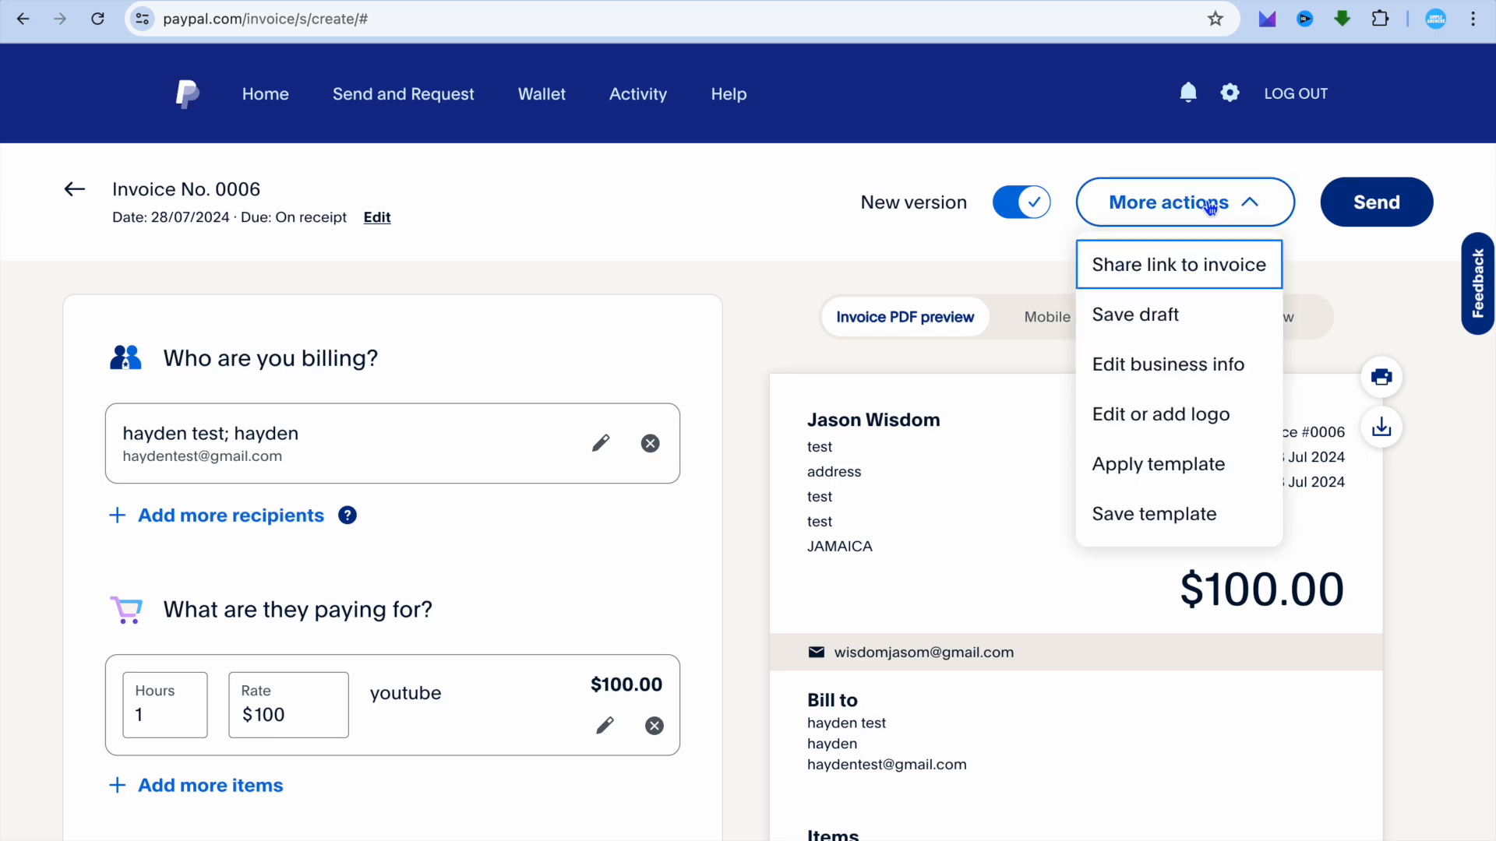
left_click(1172, 368)
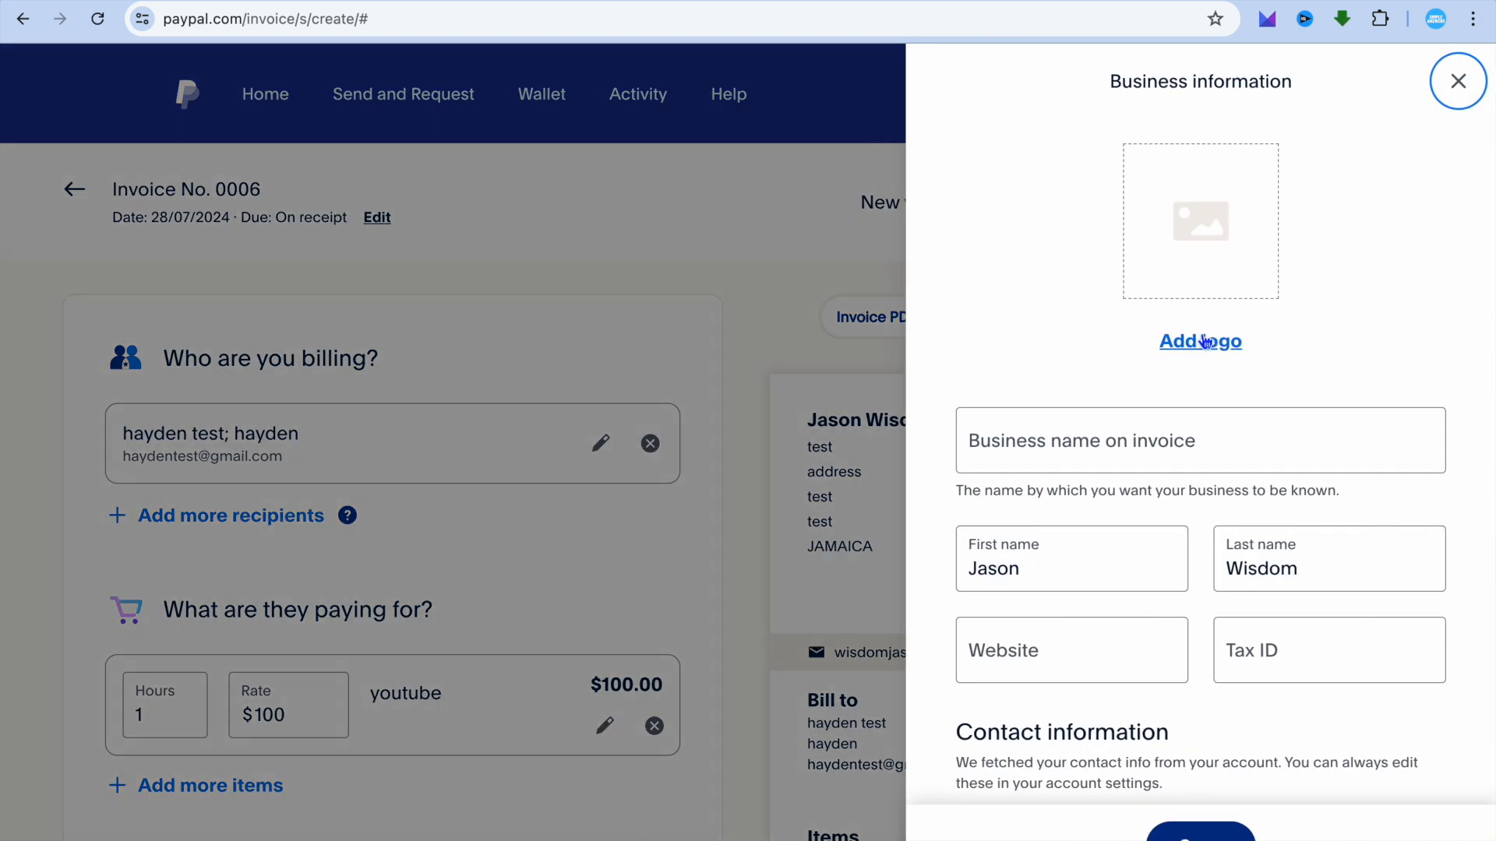
left_click(1227, 345)
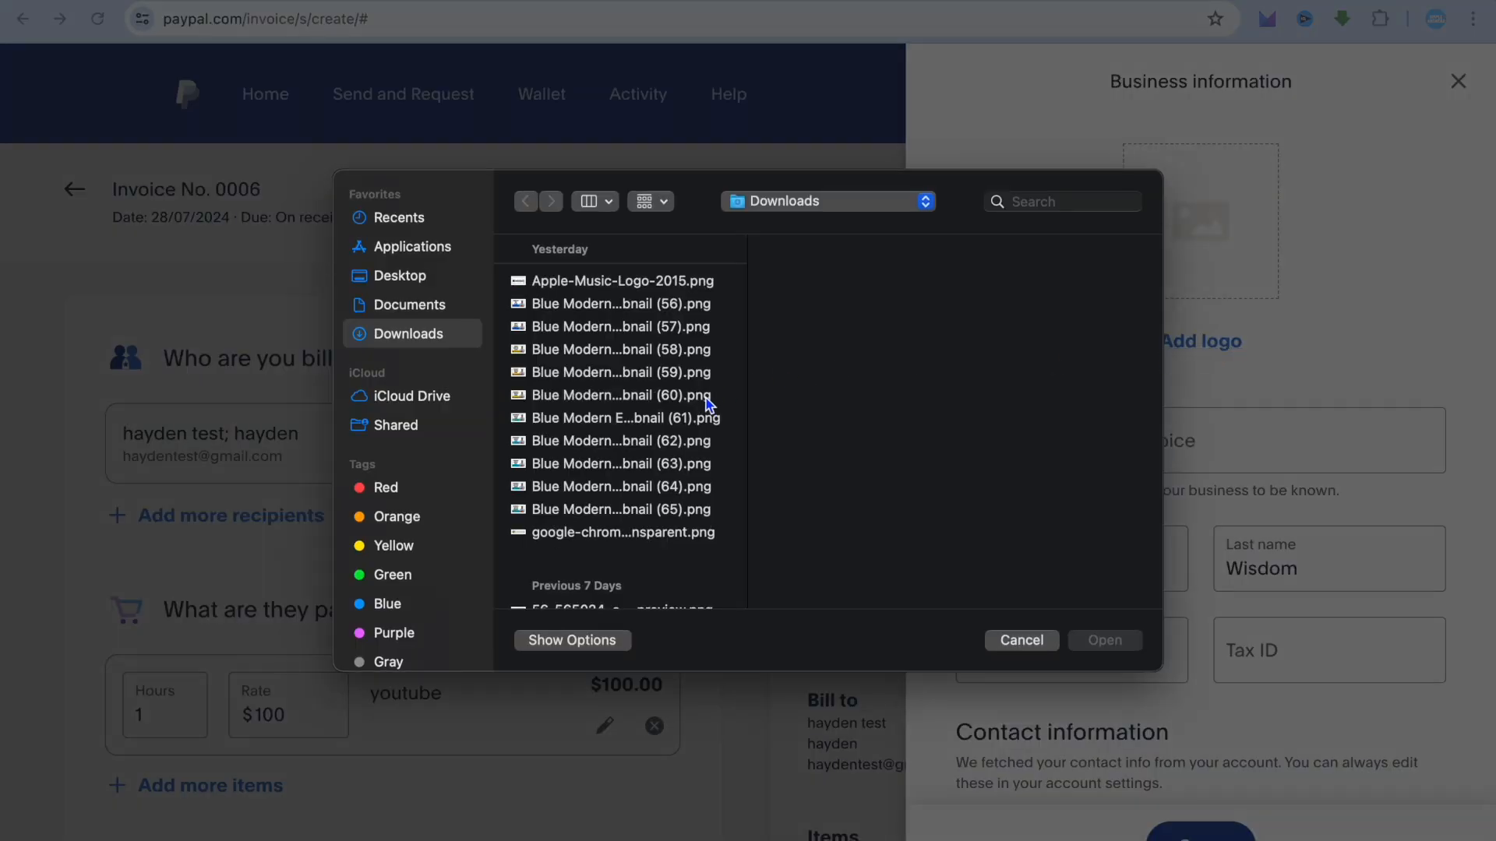
left_click(667, 395)
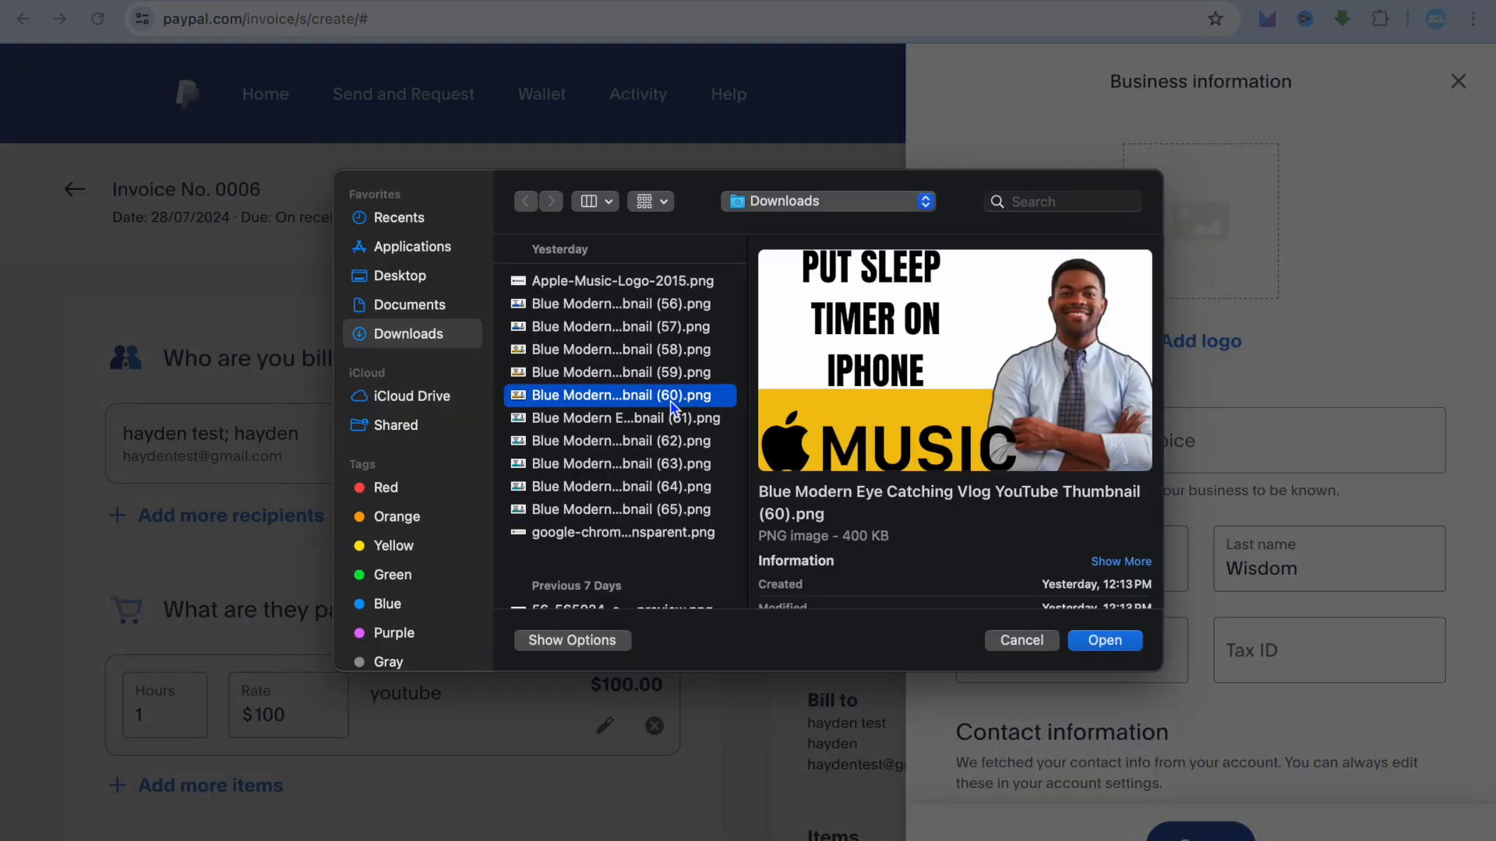
left_click(1112, 638)
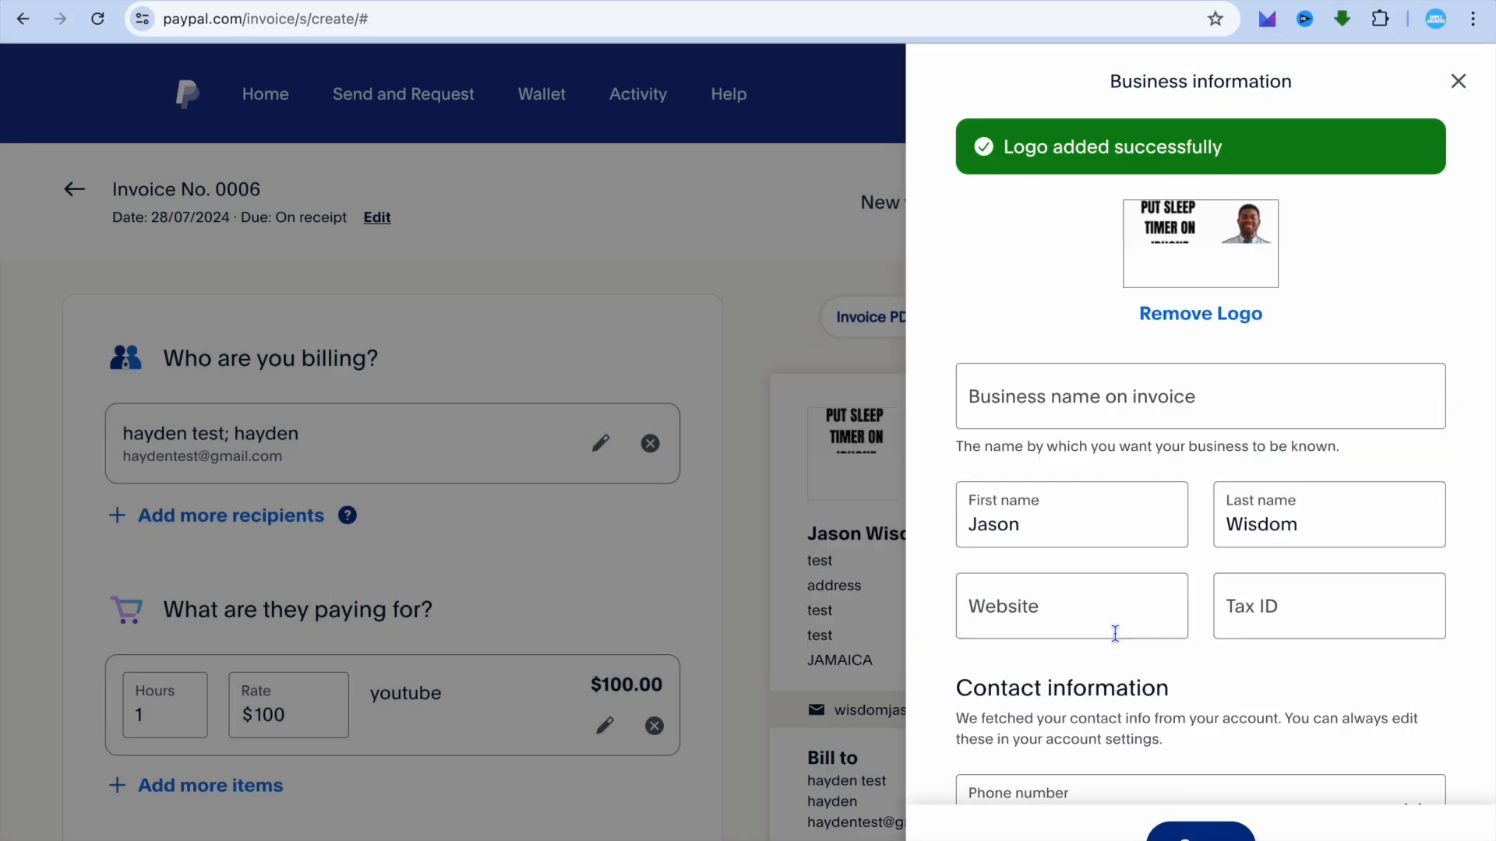
- Set the business name on the invoice to "test business" and save the business information
left_click(1053, 412)
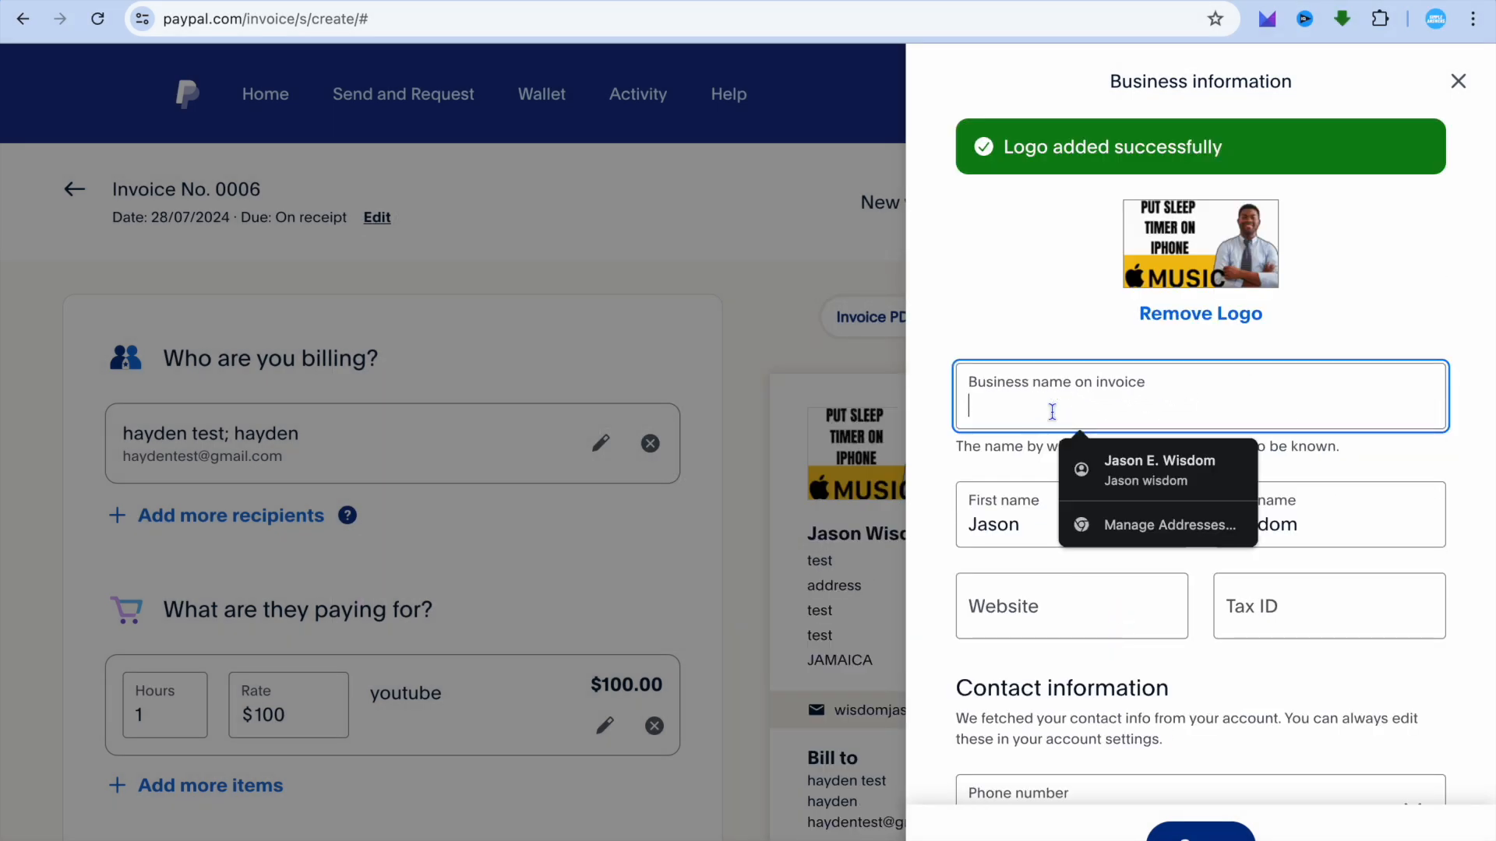
type("test")
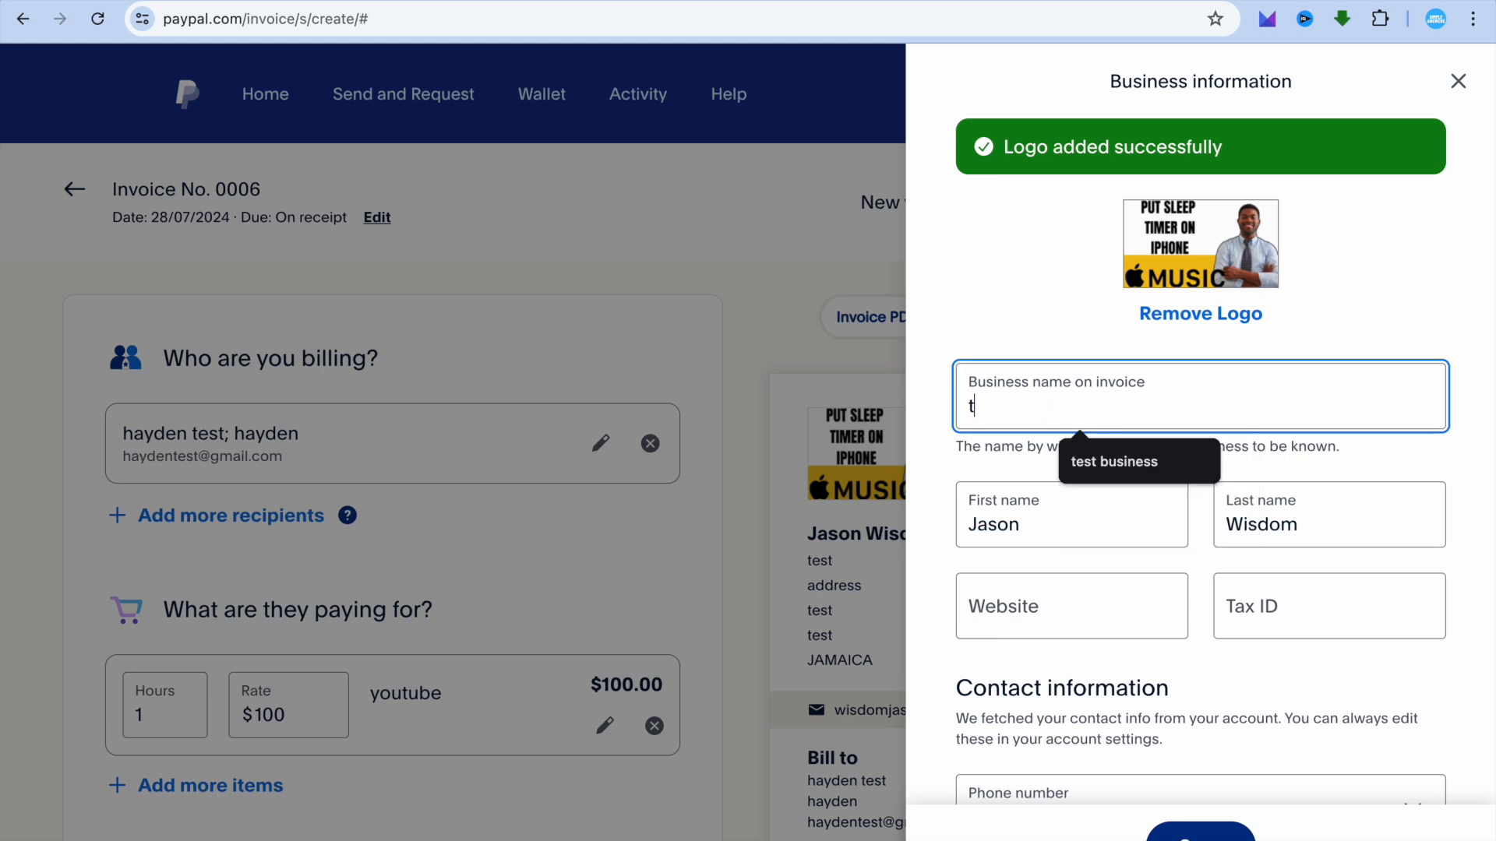
left_click(1126, 468)
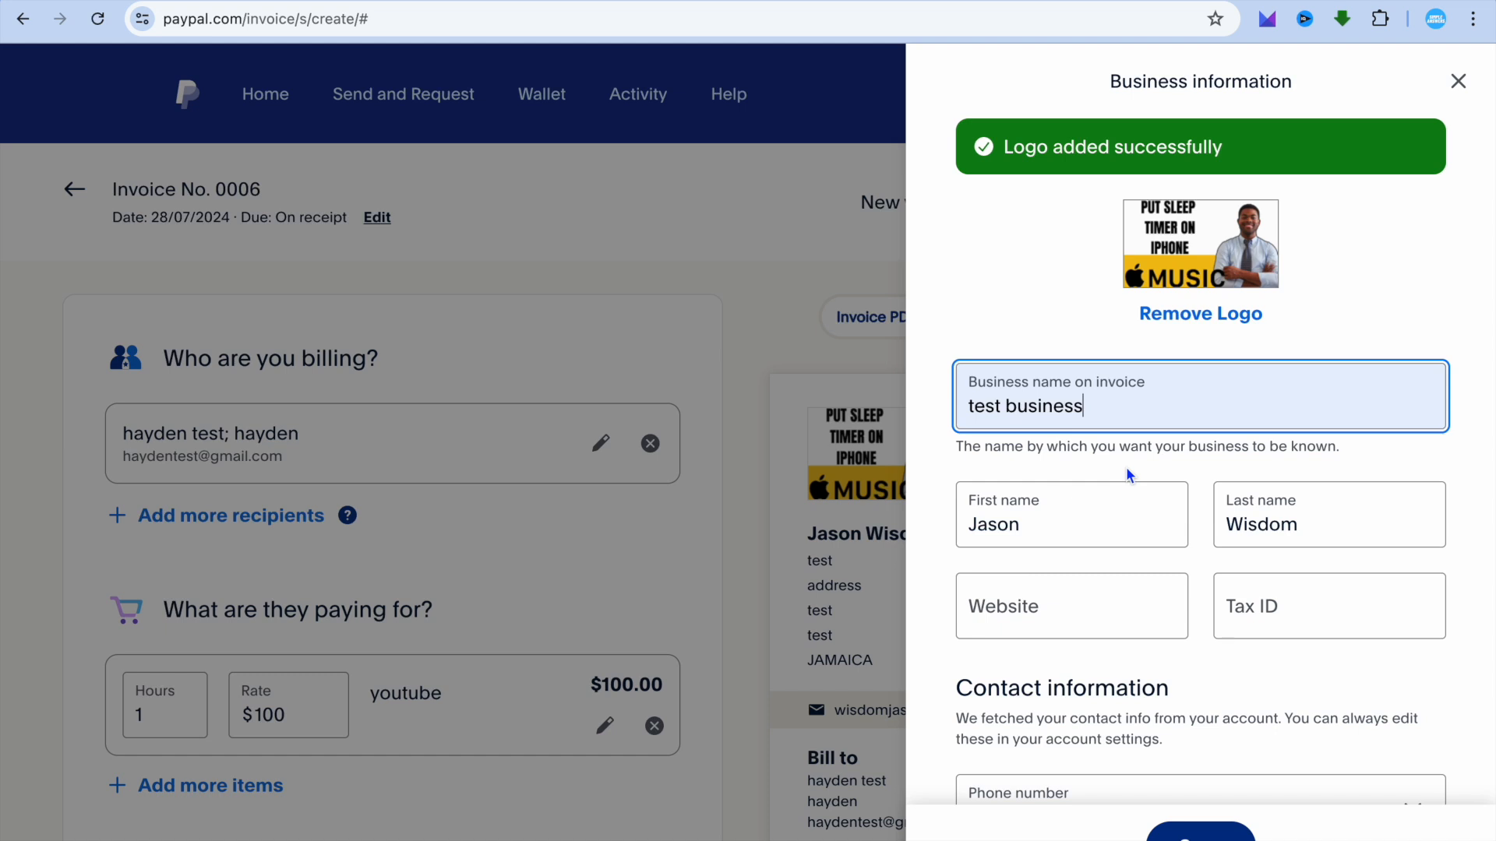
scroll(1180, 569, "down", 1)
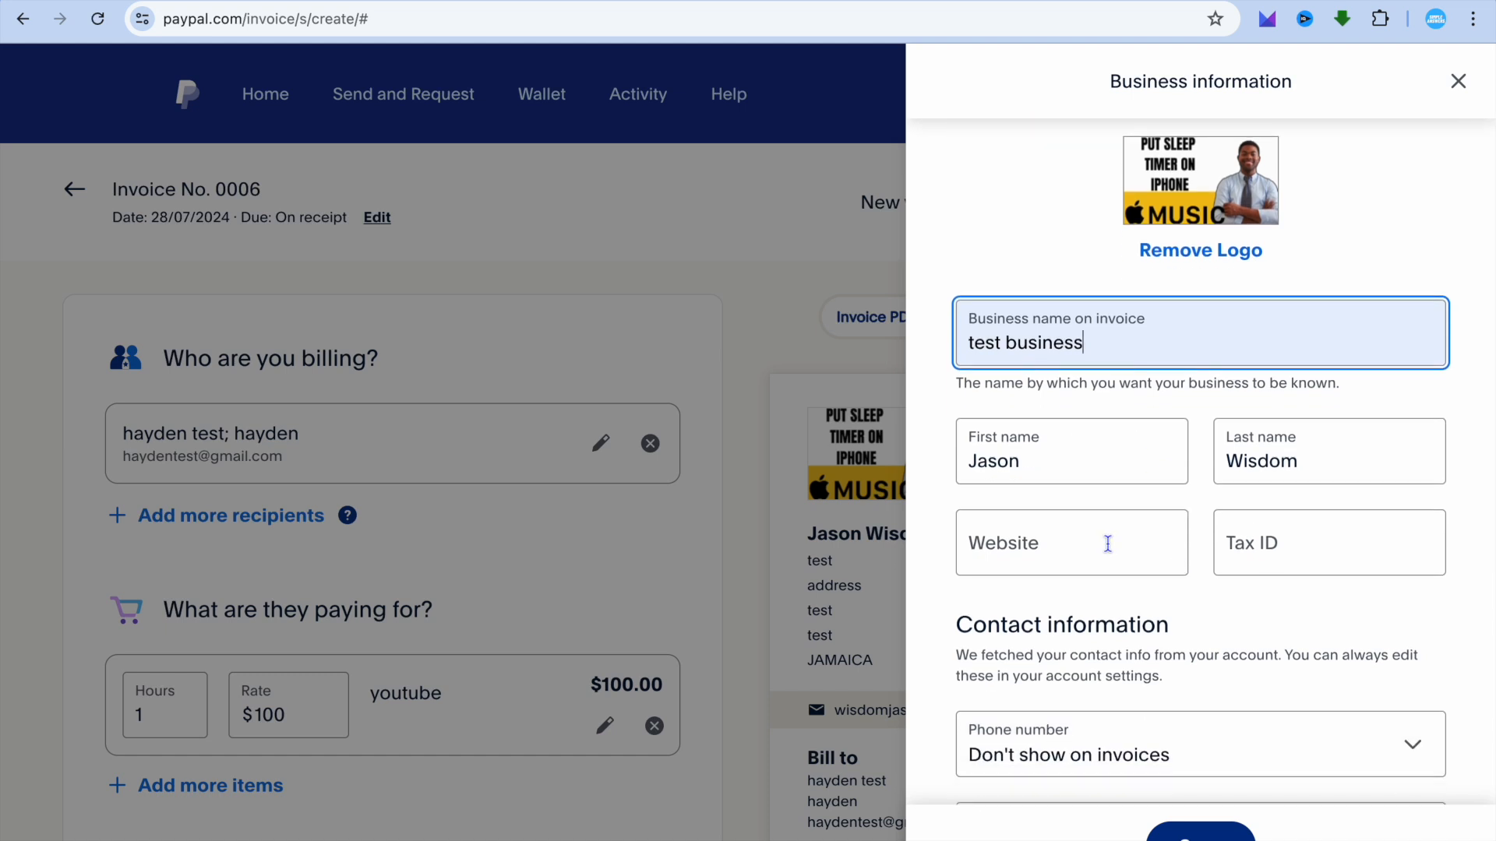
scroll(1108, 543, "down", 1)
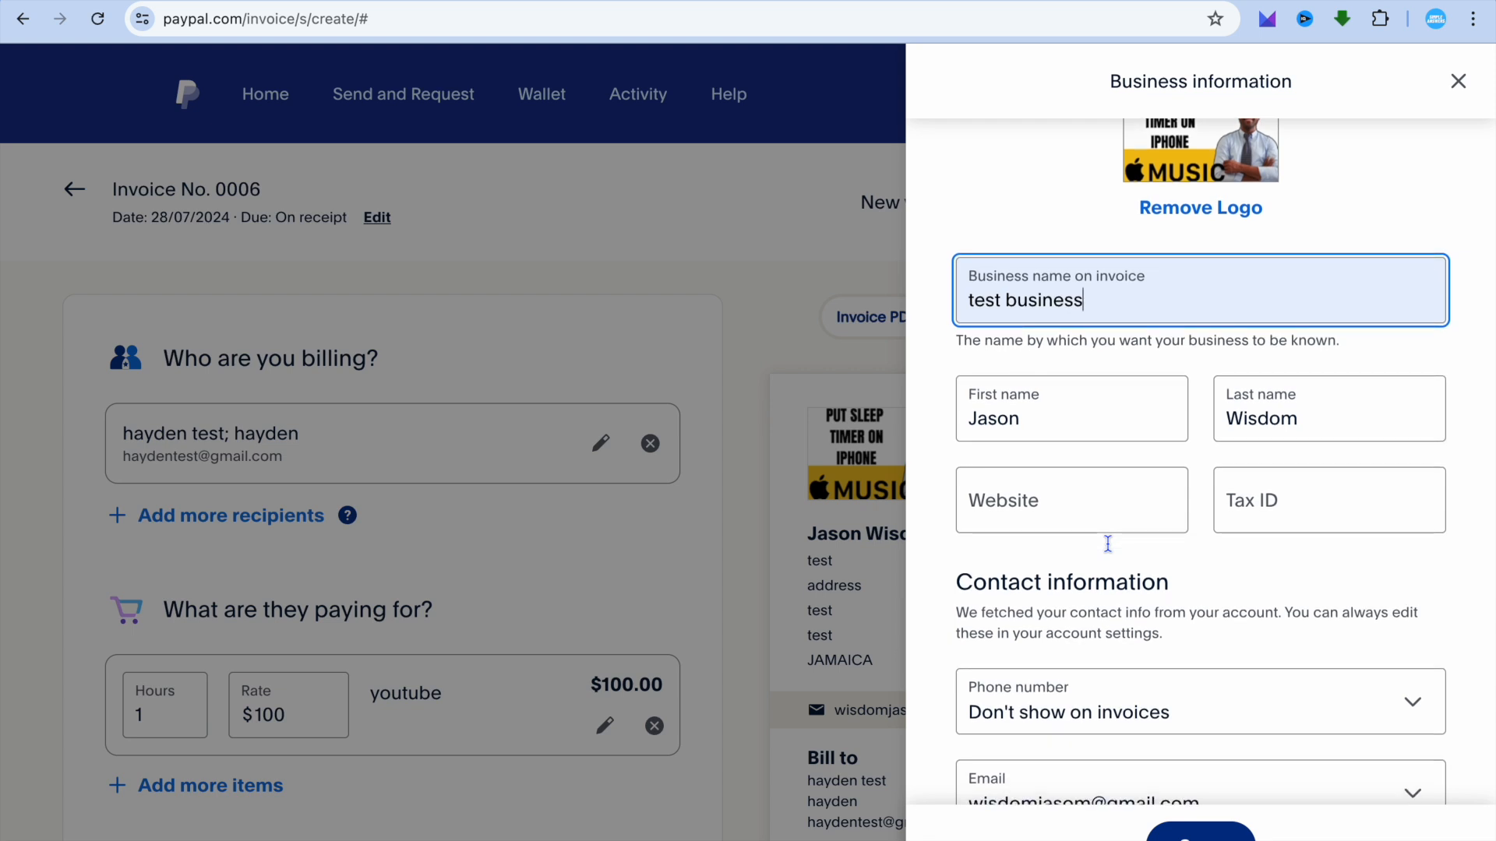
scroll(1107, 543, "up", 1)
left_click(1200, 832)
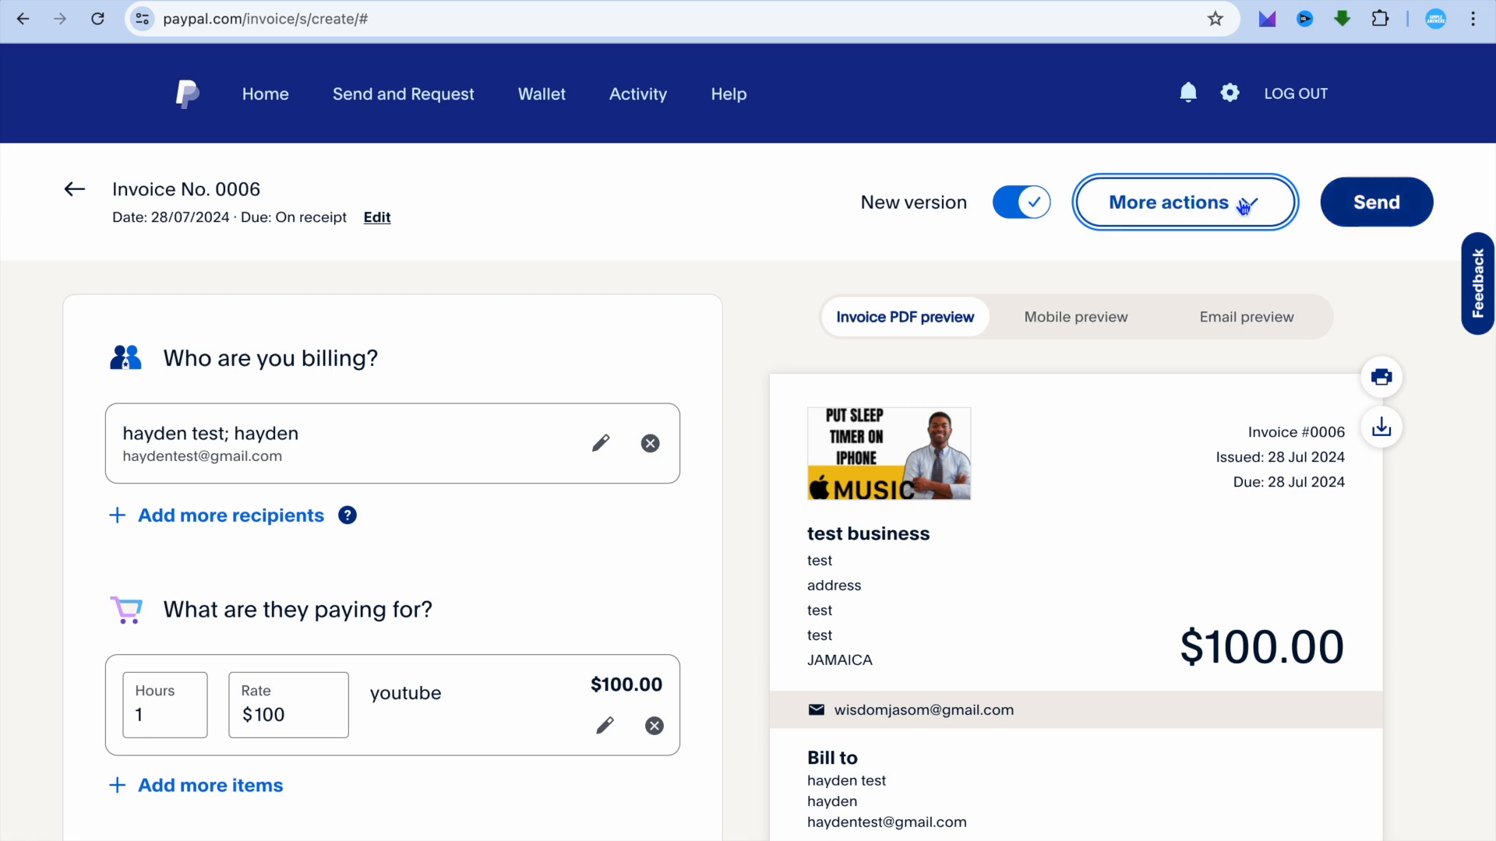
left_click(1245, 204)
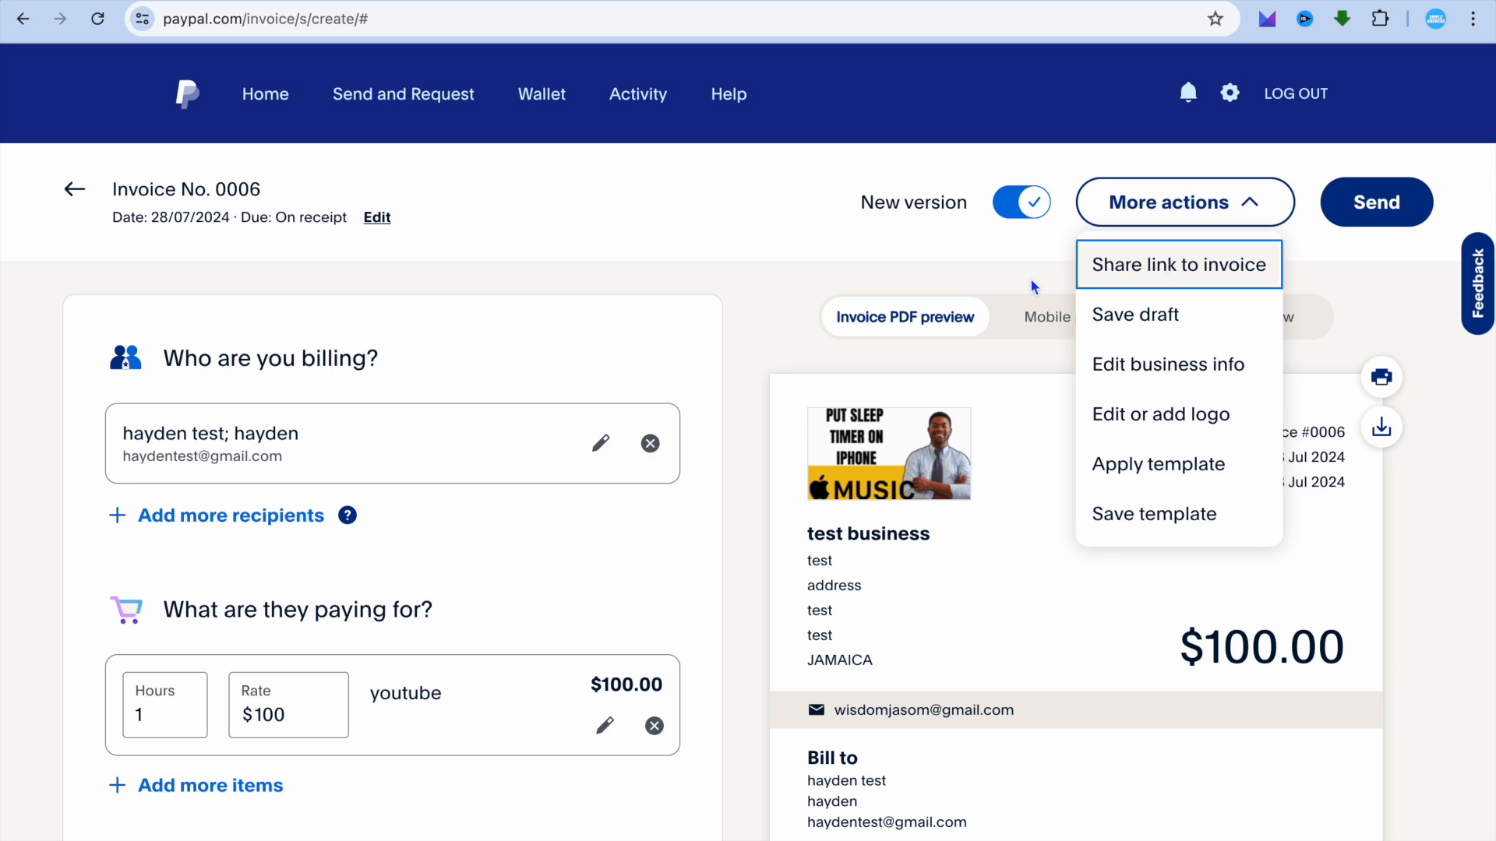
left_click(827, 242)
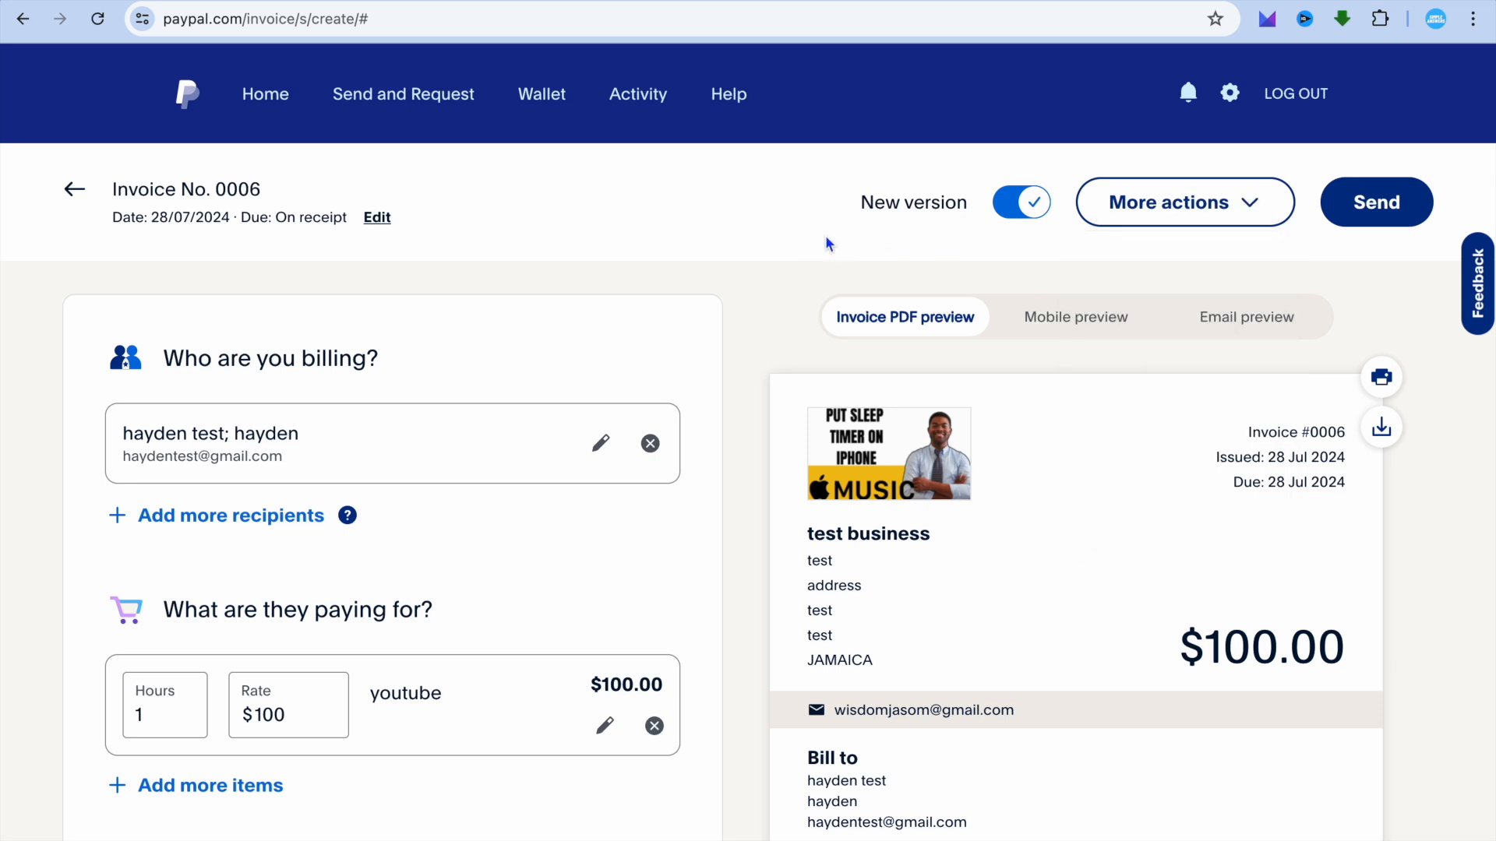